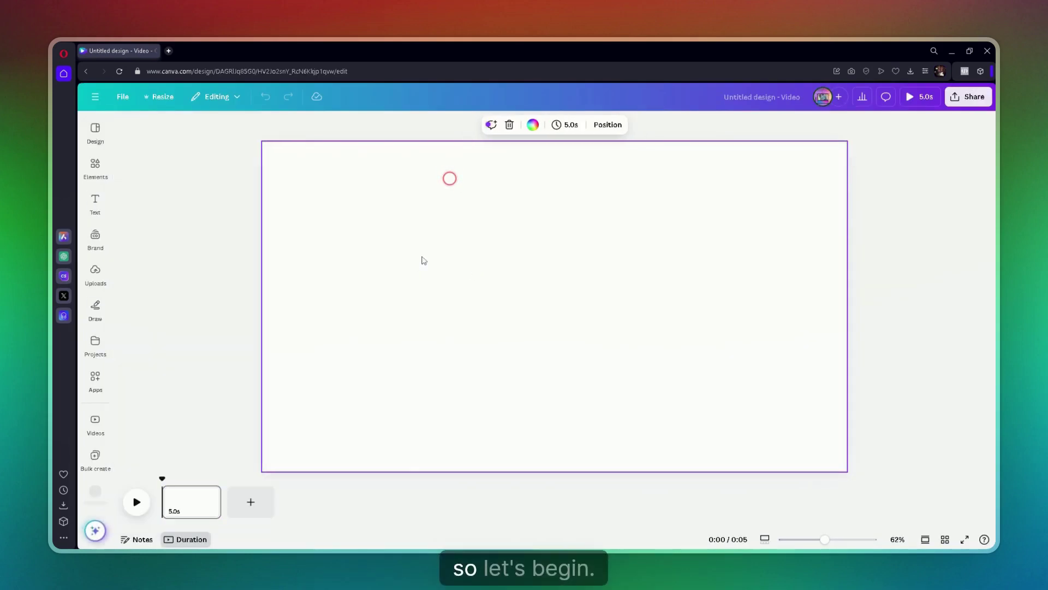
- Add a black circle shape from the elements library and centre it on the page
left_click(95, 170)
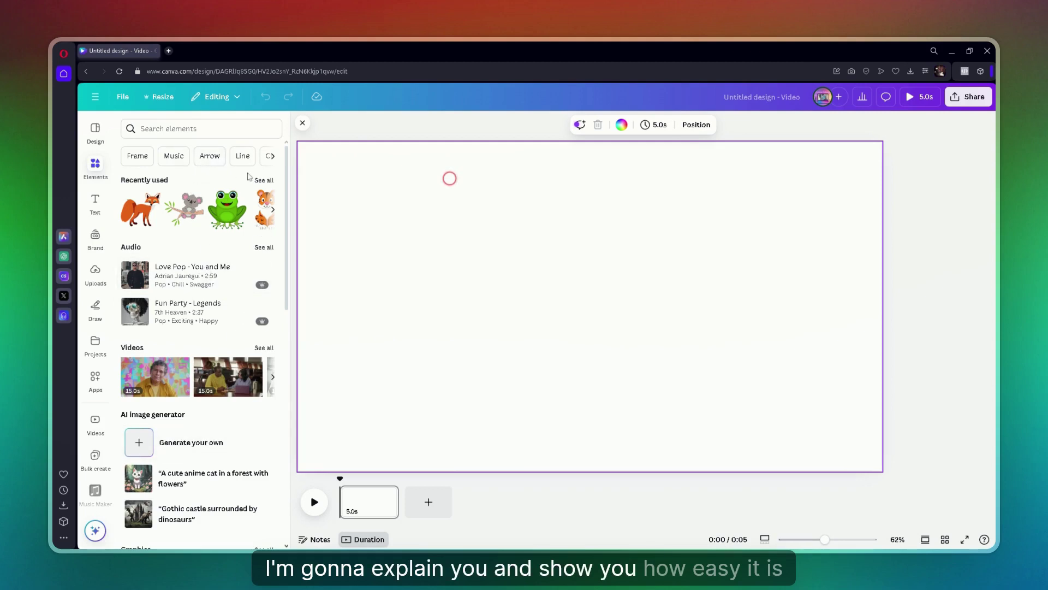
scroll(248, 175, "down", 7)
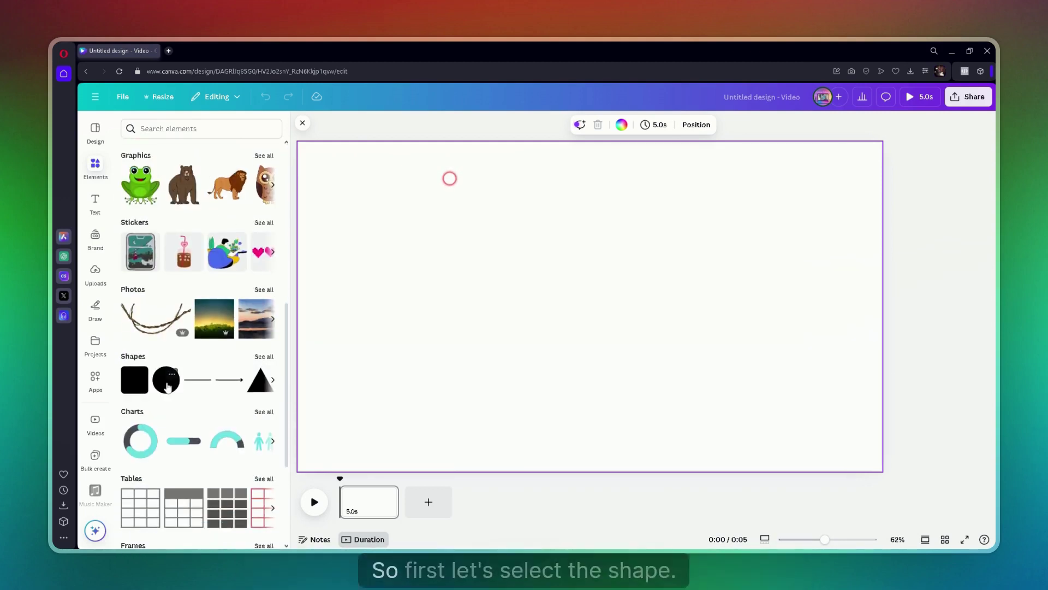
left_click(167, 388)
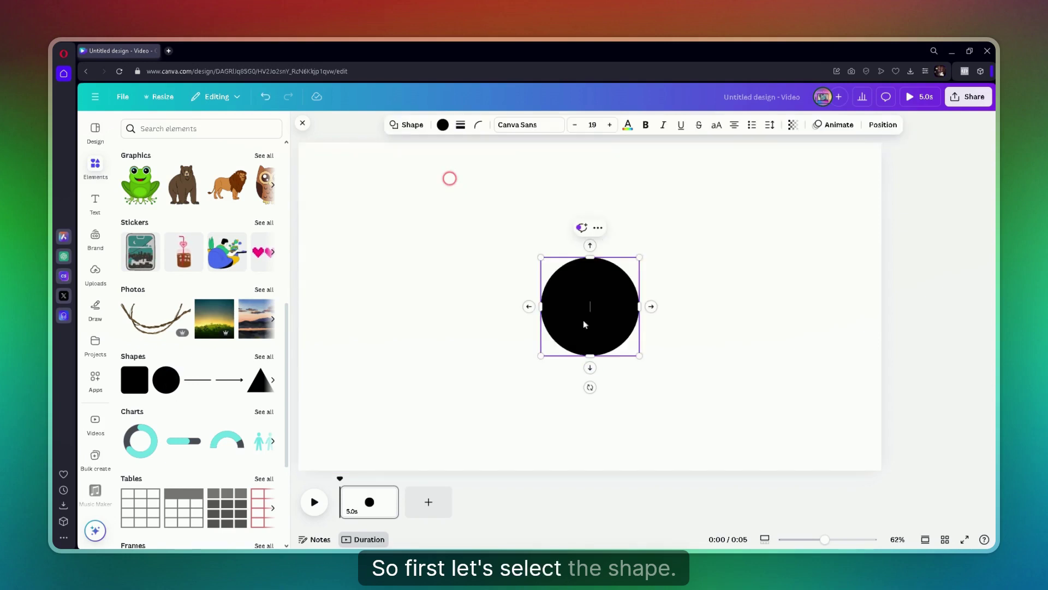
left_click(739, 384)
left_click_drag(588, 301, 588, 300)
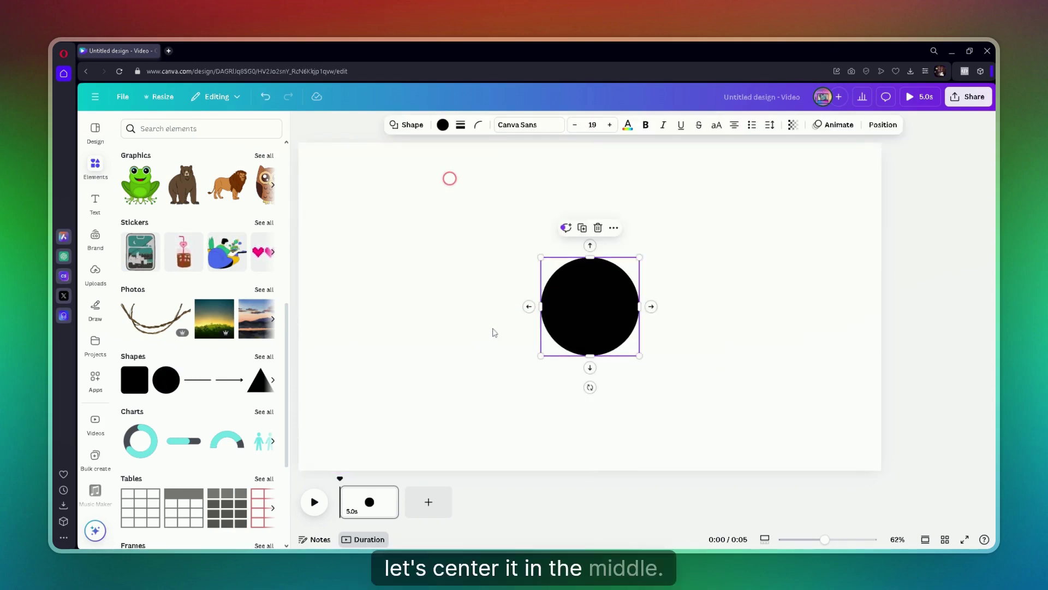
left_click(458, 341)
- Add the fox graphic, shrink it to less than the circle's width, and stand it on top of the circle
scroll(264, 194, "up", 6)
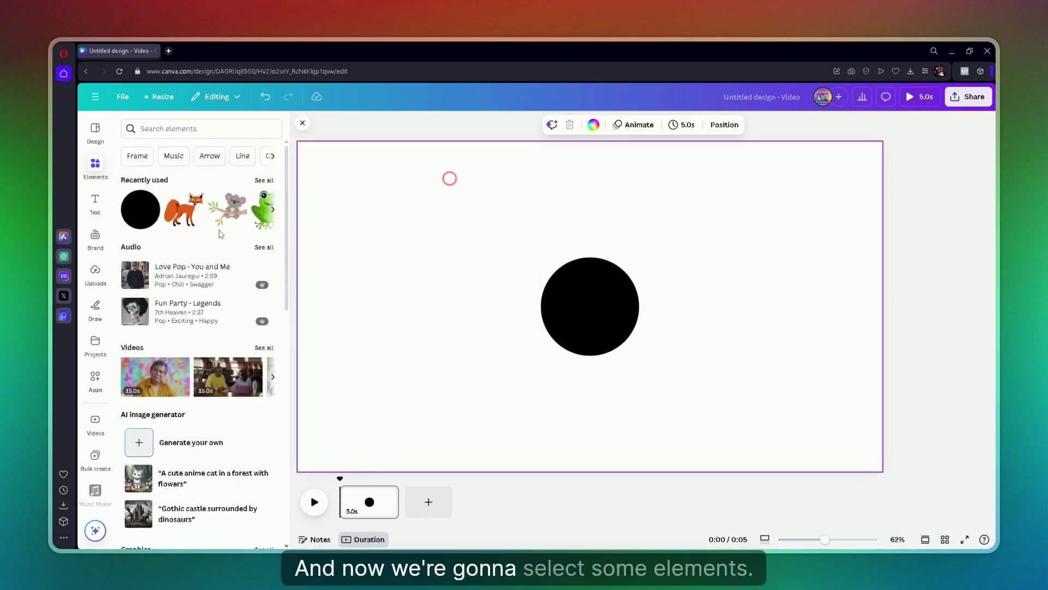
left_click(184, 217)
left_click_drag(619, 329, 618, 214)
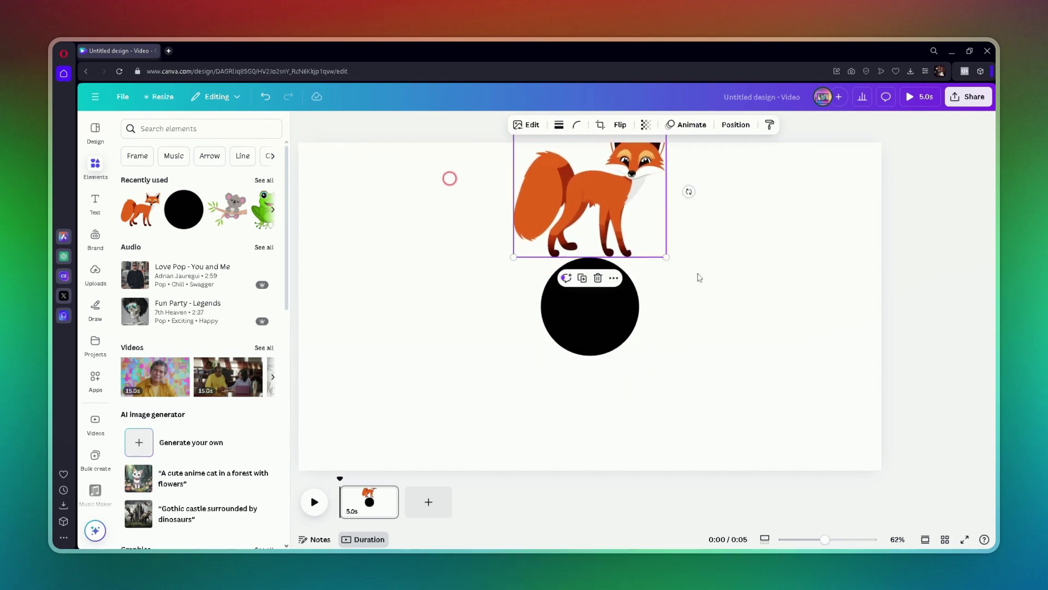
left_click_drag(667, 258, 588, 235)
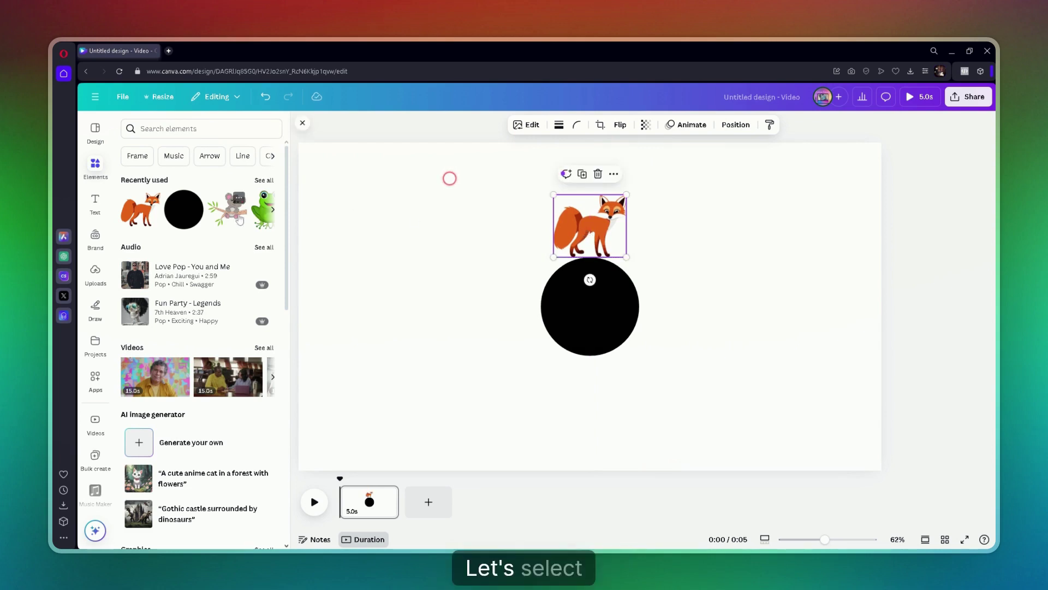
- Add the frog graphic, shrink it, and turn it sideways with its feet against the circle's right edge
left_click(273, 210)
left_click(140, 208)
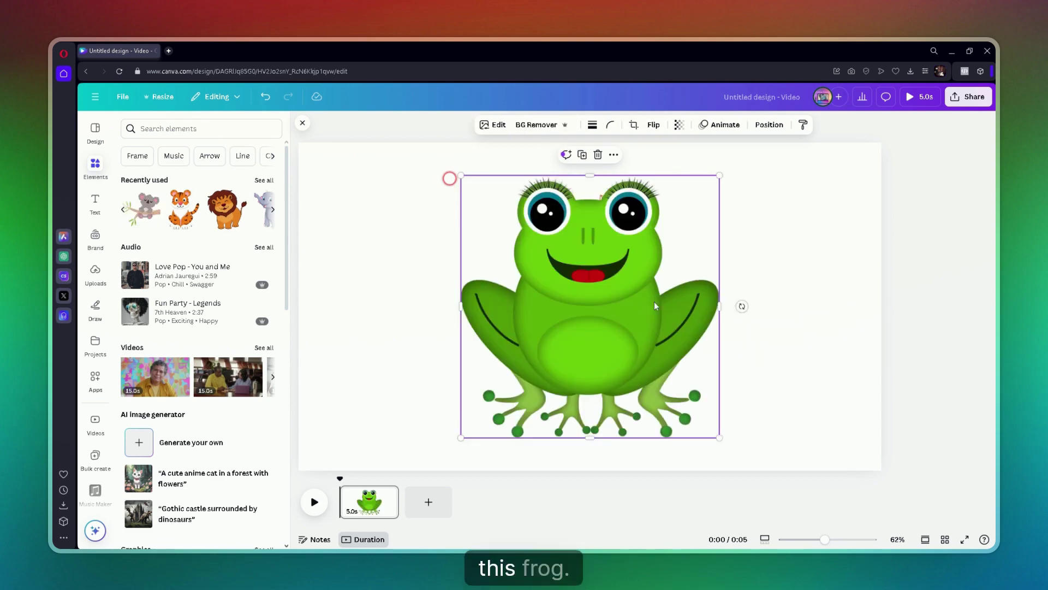
left_click_drag(719, 437, 671, 304)
left_click(421, 286)
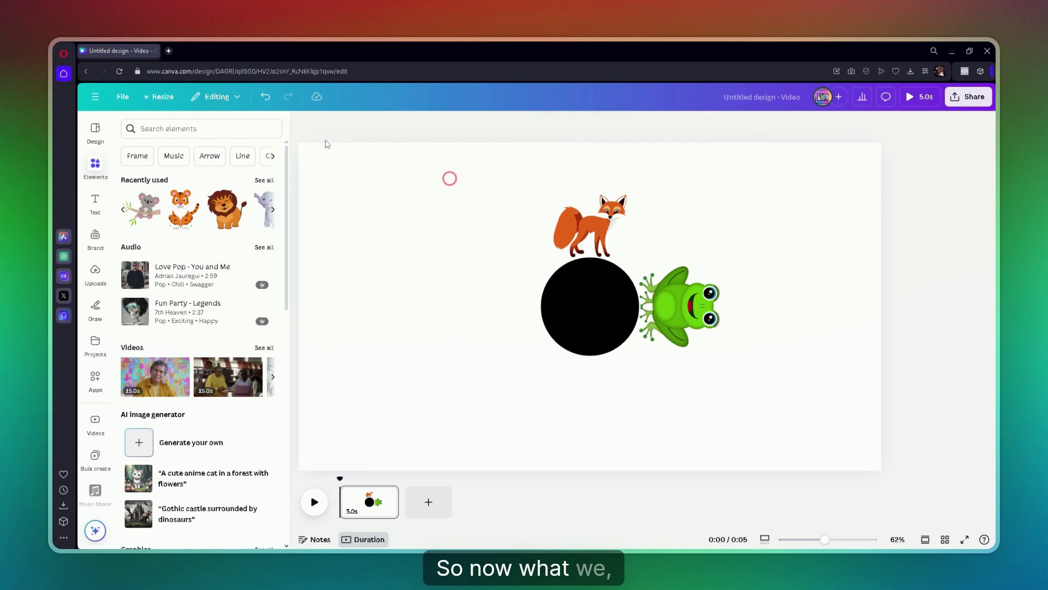
left_click(344, 130)
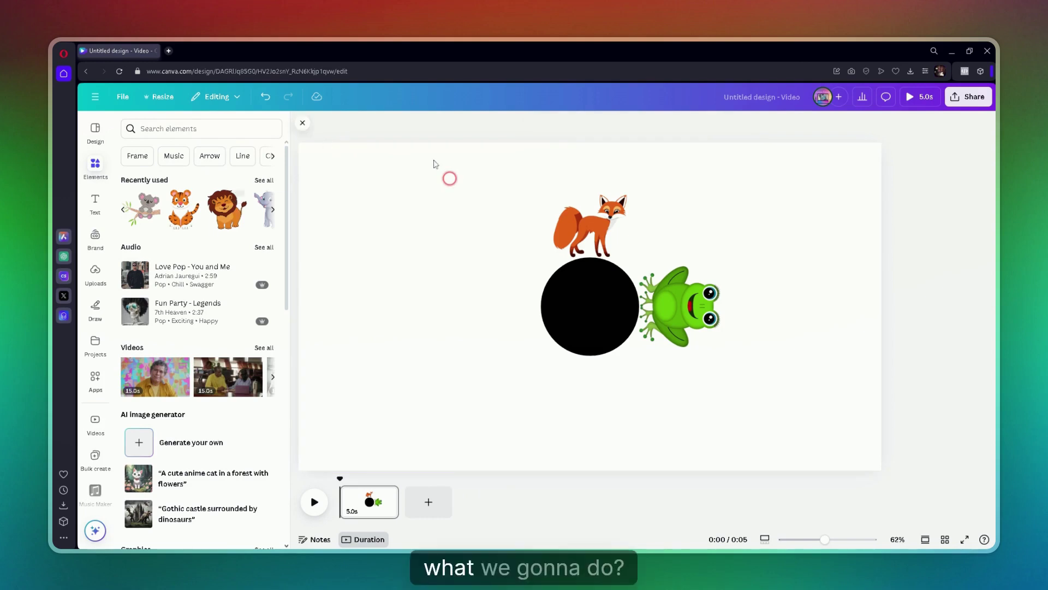
- Add the lion graphic, shrink it, and place it upside down with its feet against the circle's bottom edge
left_click(239, 212)
left_click_drag(721, 438, 499, 157)
left_click_drag(493, 206, 582, 387)
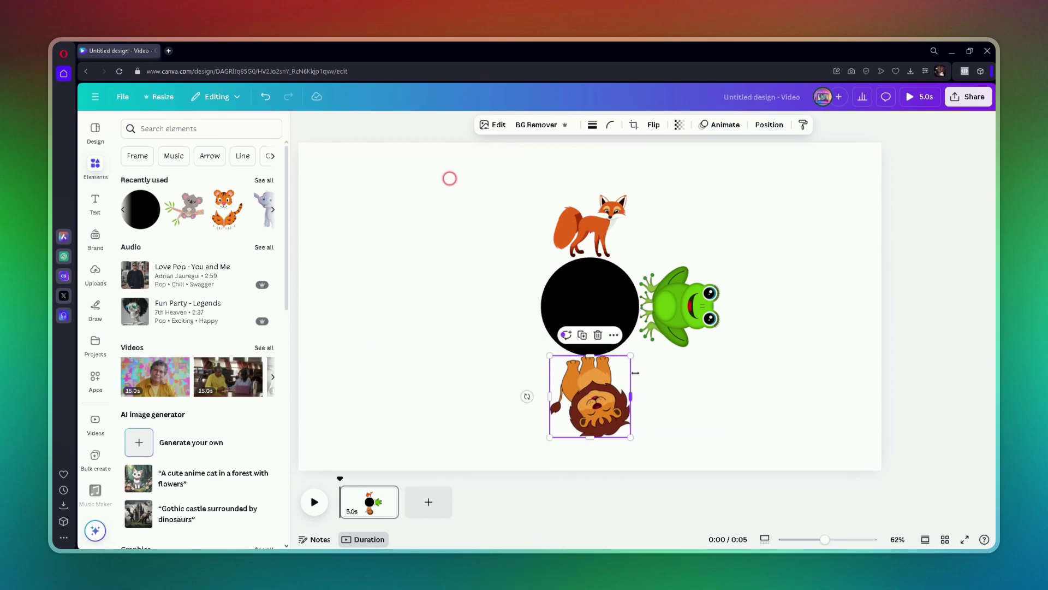
left_click_drag(631, 436, 591, 388)
- Shrink the frog and the fox to about the lion's size and set each back against the circle's edge
left_click(683, 311)
left_click_drag(720, 346, 692, 317)
left_click_drag(669, 295, 669, 309)
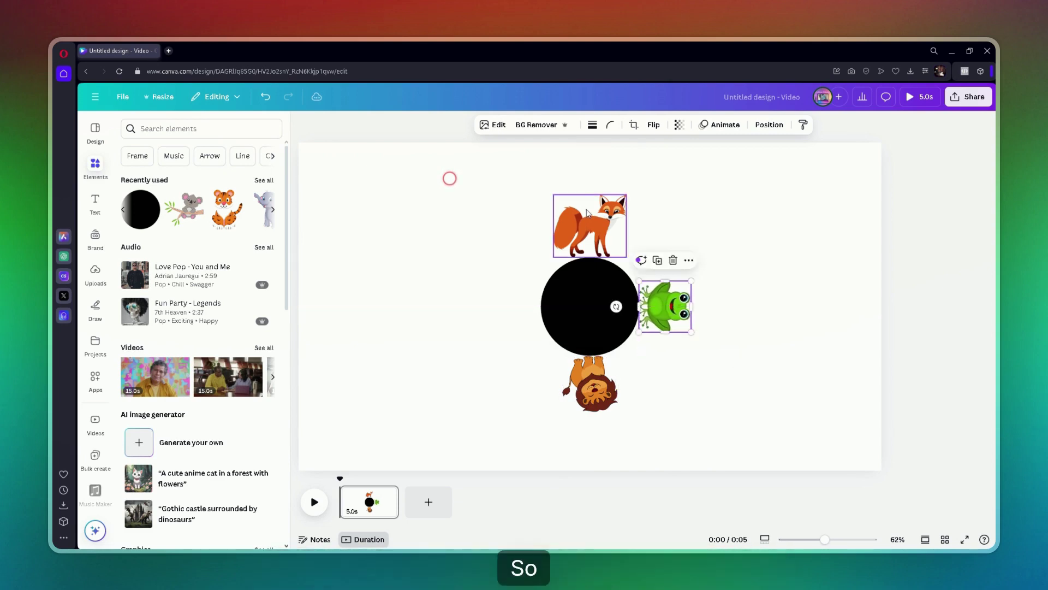
left_click(587, 213)
left_click_drag(554, 195, 568, 207)
left_click_drag(601, 242, 596, 238)
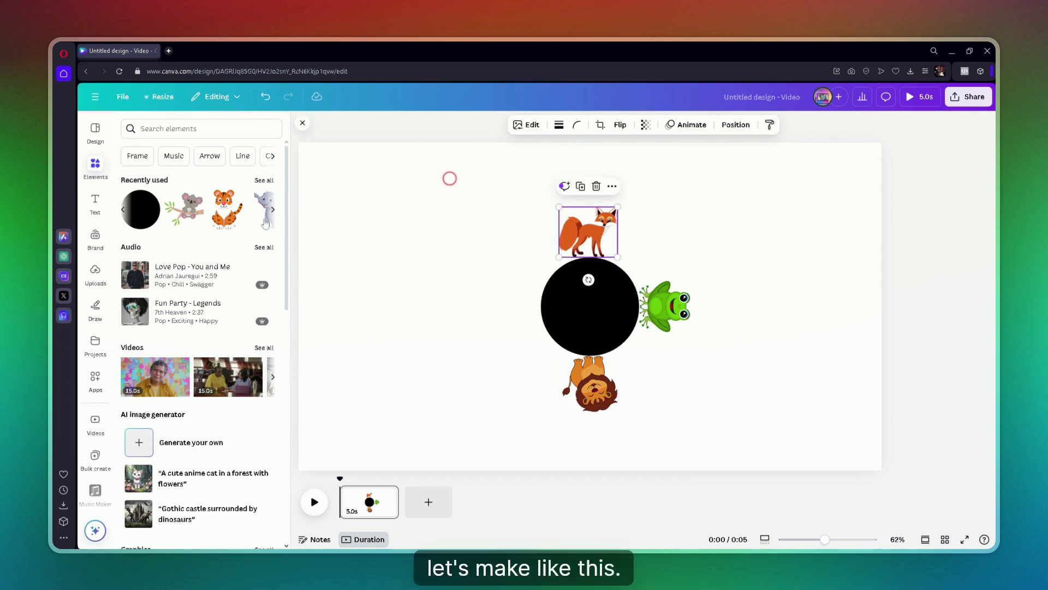
- Add the tiger graphic, shrink it, and turn it sideways with its feet against the circle's left edge
left_click(234, 210)
left_click_drag(589, 393, 703, 323)
left_click_drag(659, 257, 601, 298)
left_click_drag(537, 328, 501, 316)
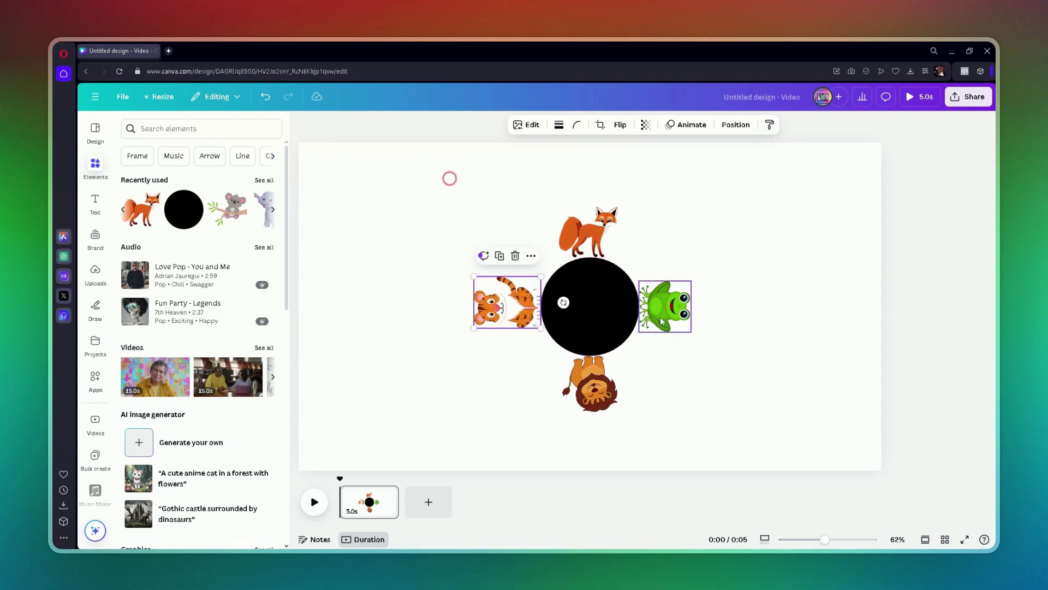
- Align the tiger level with the frog on the opposite side of the circle
left_click_drag(662, 321, 668, 307)
left_click(600, 306)
left_click_drag(508, 303, 513, 307)
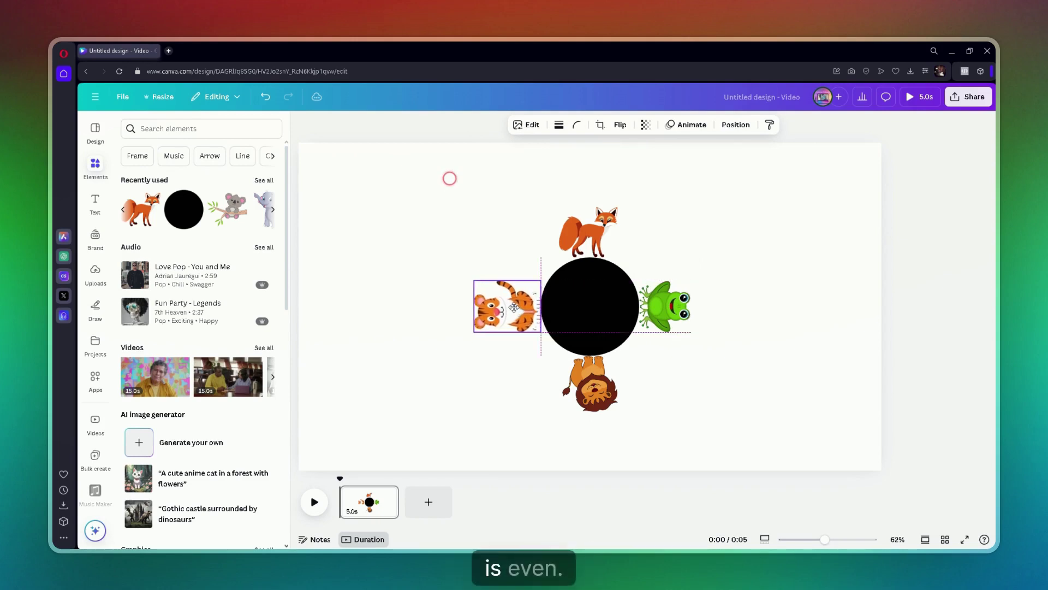
left_click(593, 237)
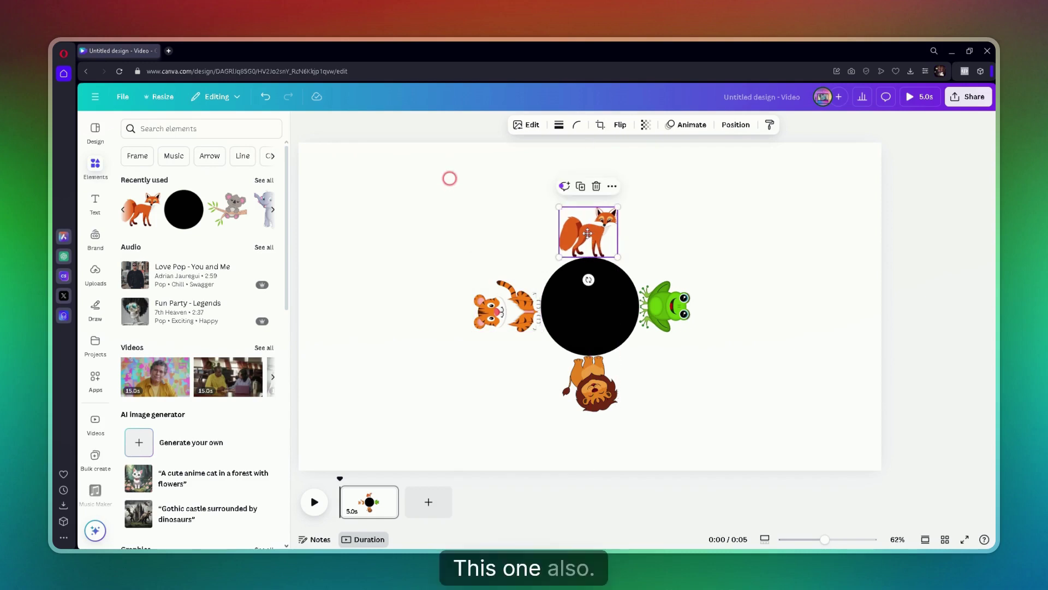
left_click(416, 247)
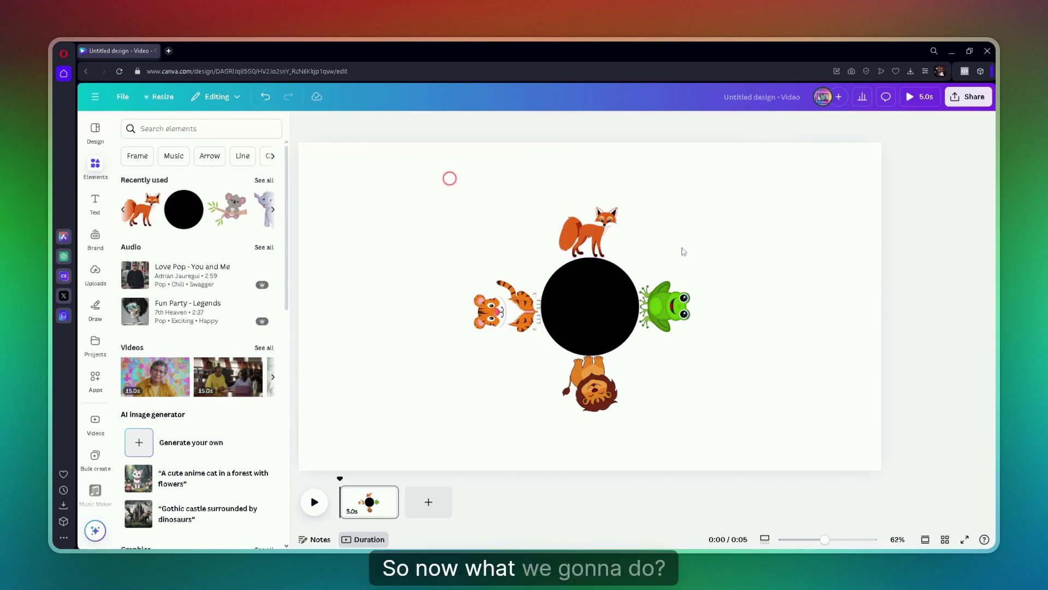
- Make the central black circle fully transparent
left_click(603, 322)
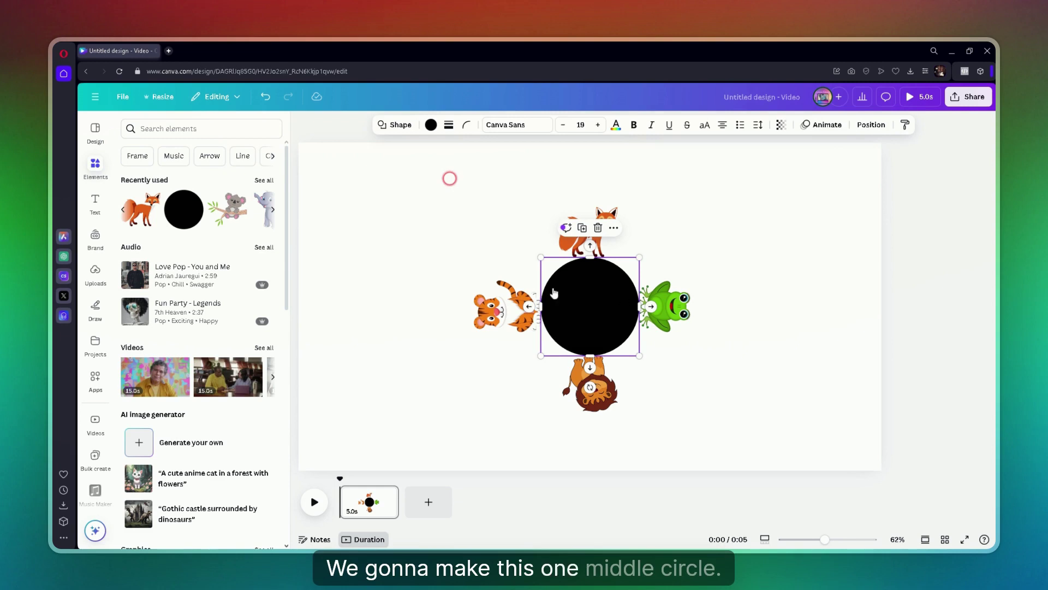
left_click(782, 127)
left_click_drag(803, 163, 628, 168)
key("Escape")
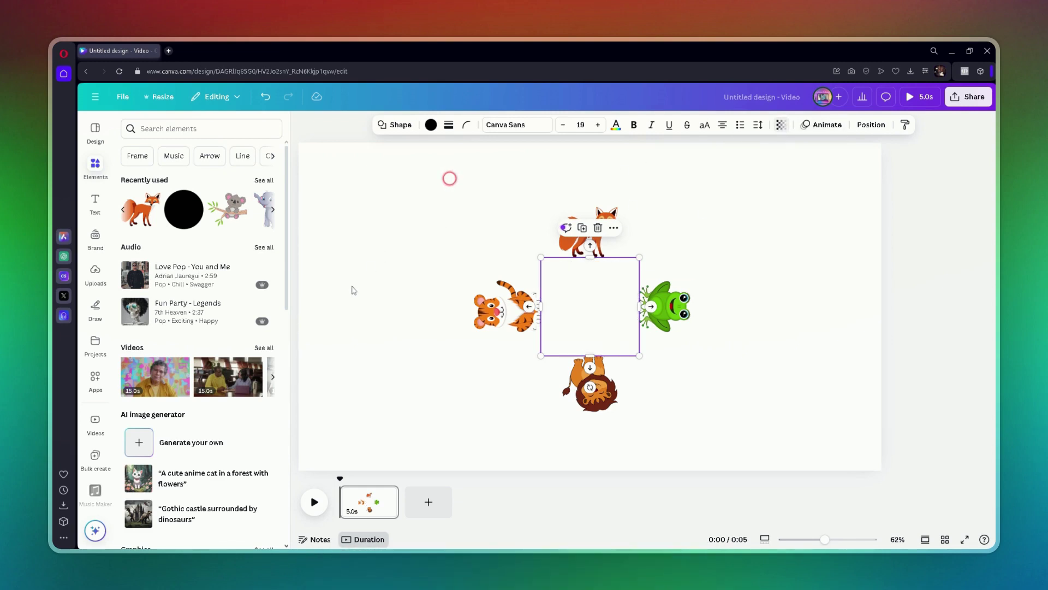
- Group the four animals together with the transparent circle
left_click(352, 290)
left_click_drag(363, 162, 809, 469)
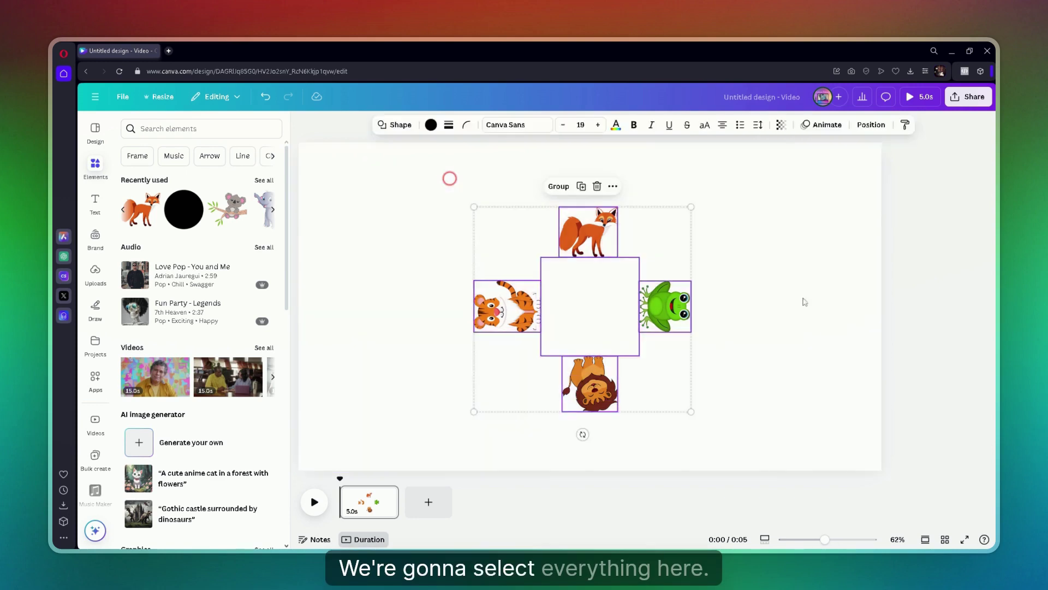
left_click(558, 187)
left_click(767, 234)
- Enlarge the animal group proportionally until it fills the full height of the page
left_click(693, 207)
left_click_drag(694, 206, 761, 143)
left_click_drag(477, 408, 405, 460)
left_click(816, 274)
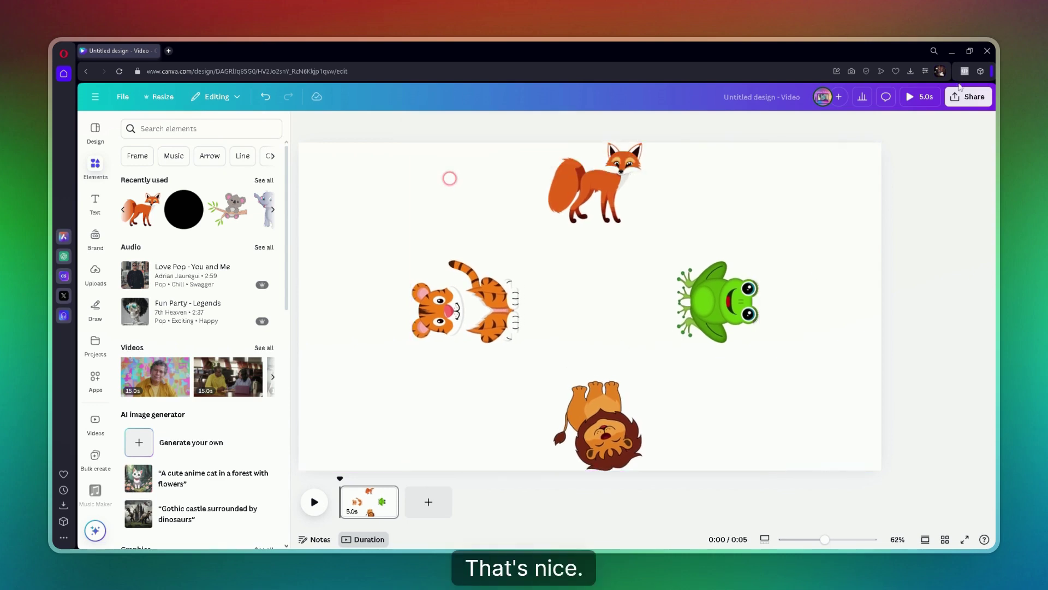
- Download the design as a PNG with a transparent background
left_click(968, 96)
left_click(820, 294)
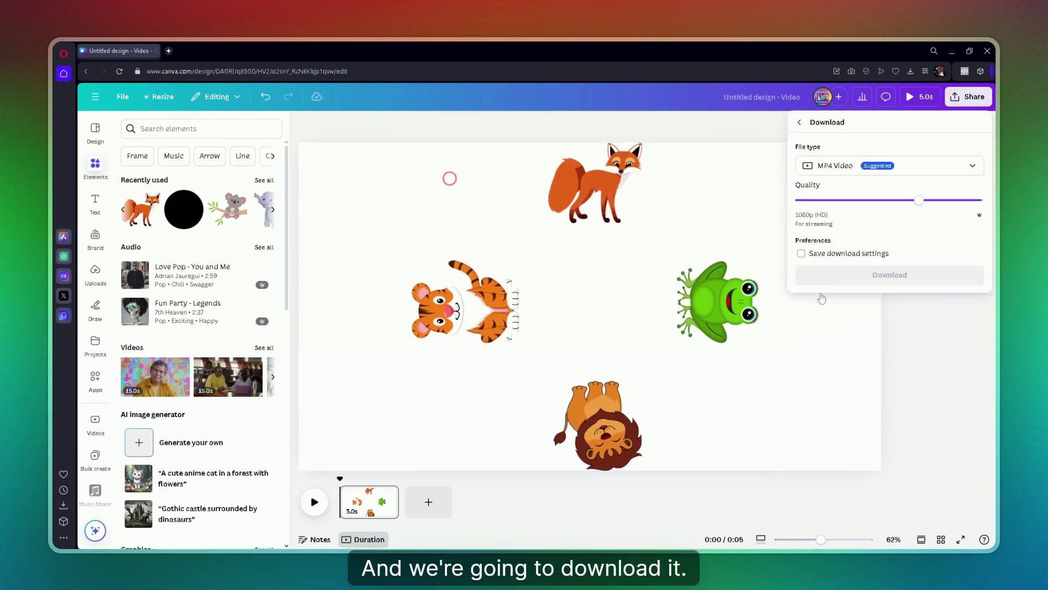
left_click(945, 174)
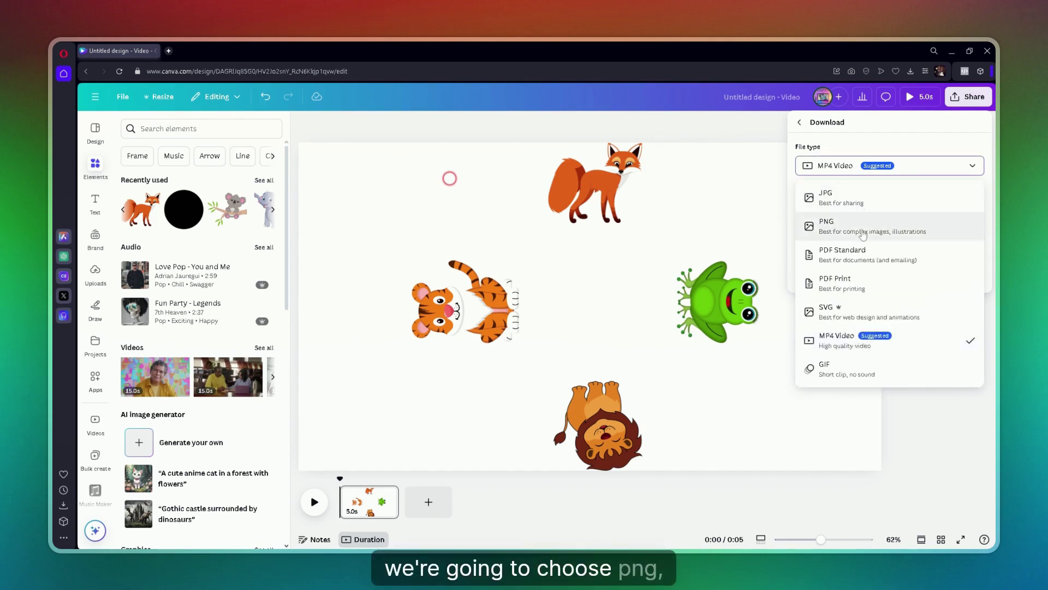
left_click(827, 225)
left_click(826, 268)
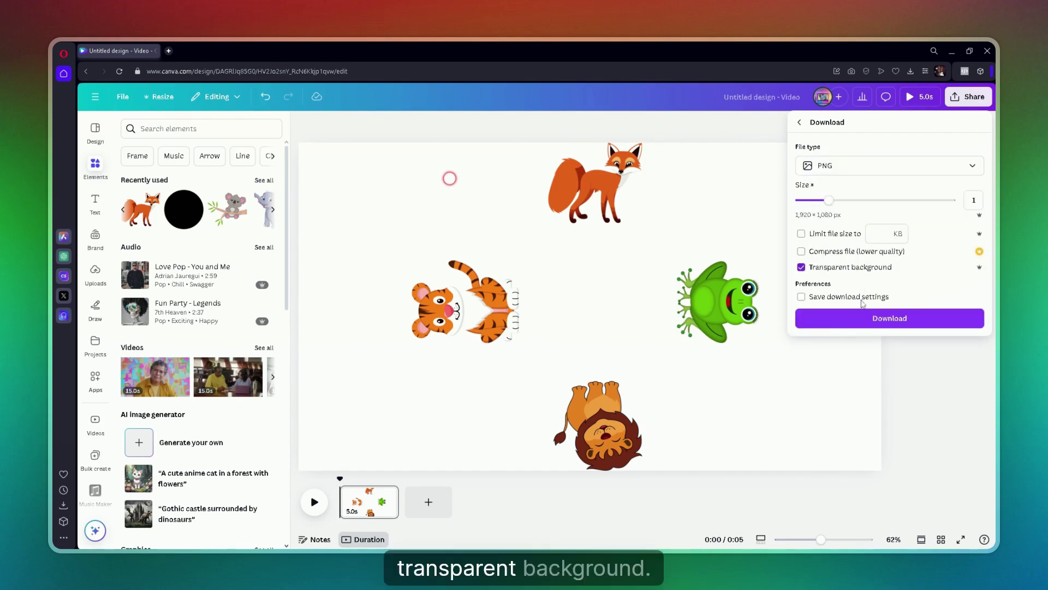
left_click(880, 327)
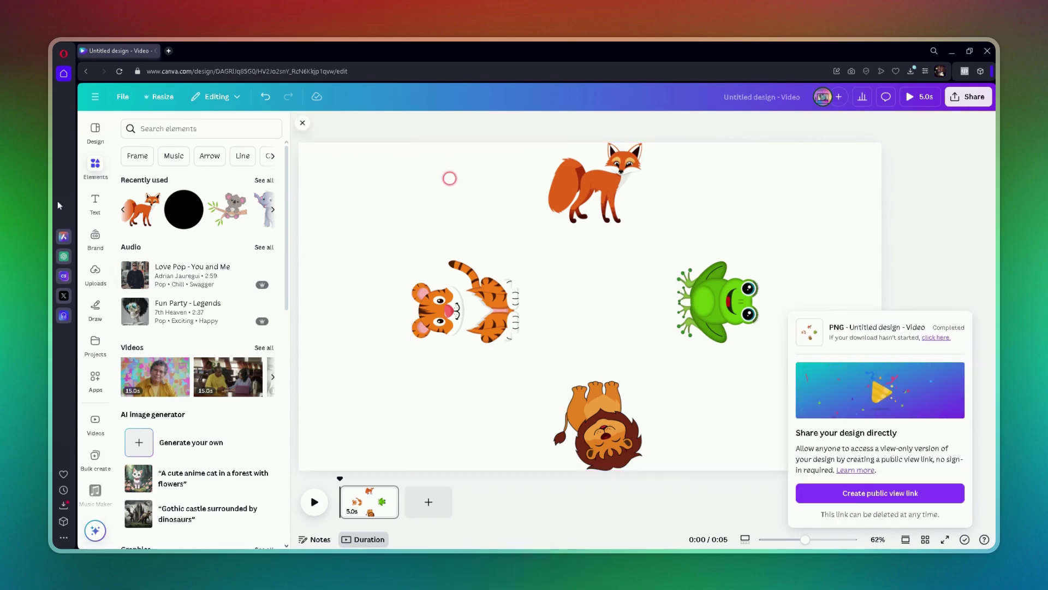
- Add a heading in the middle of the page reading "Fox"
left_click(96, 205)
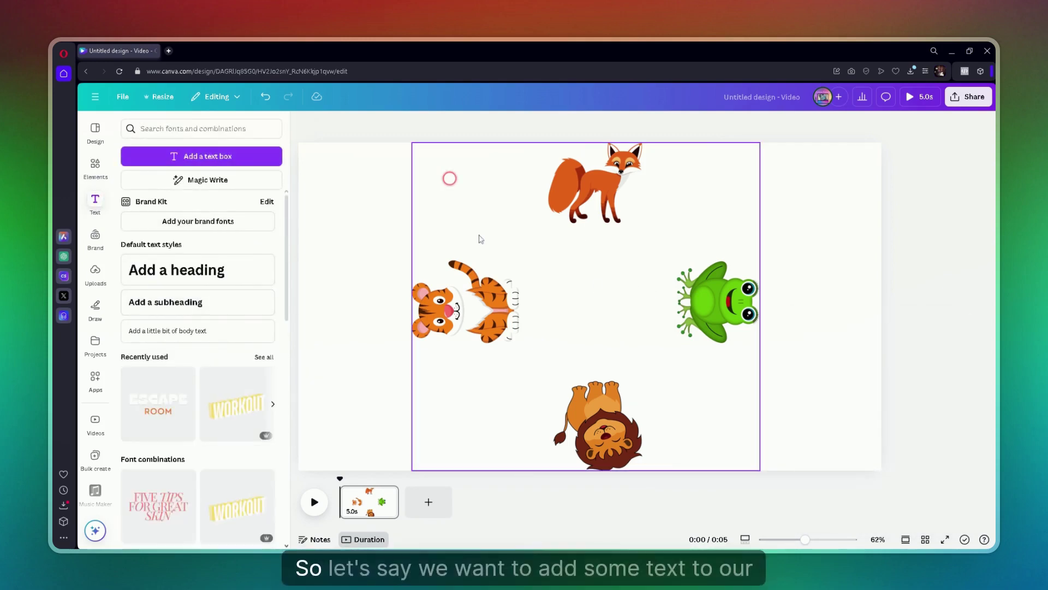
left_click(202, 278)
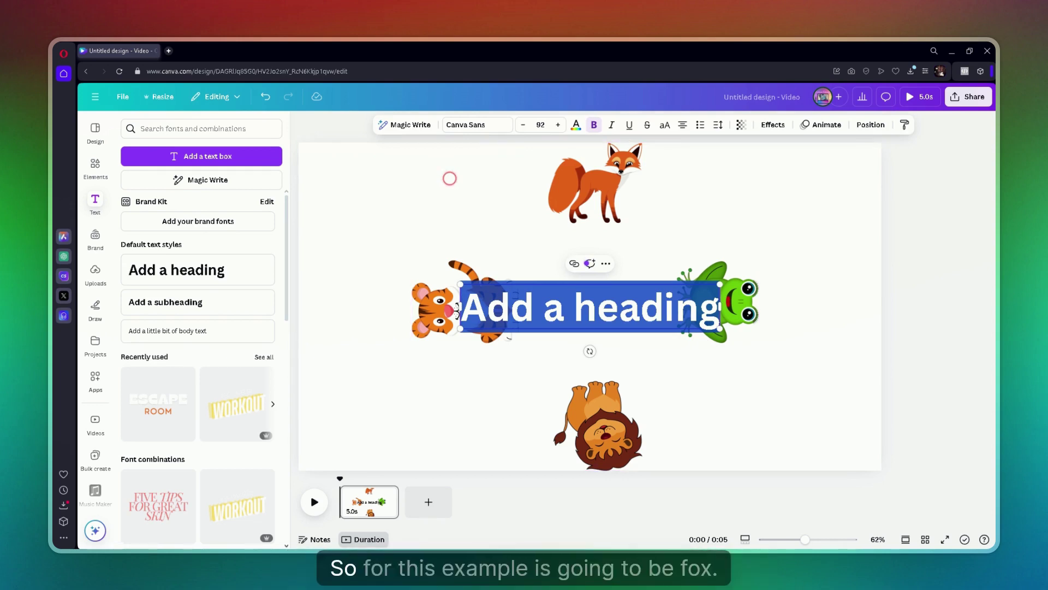
type("Fox")
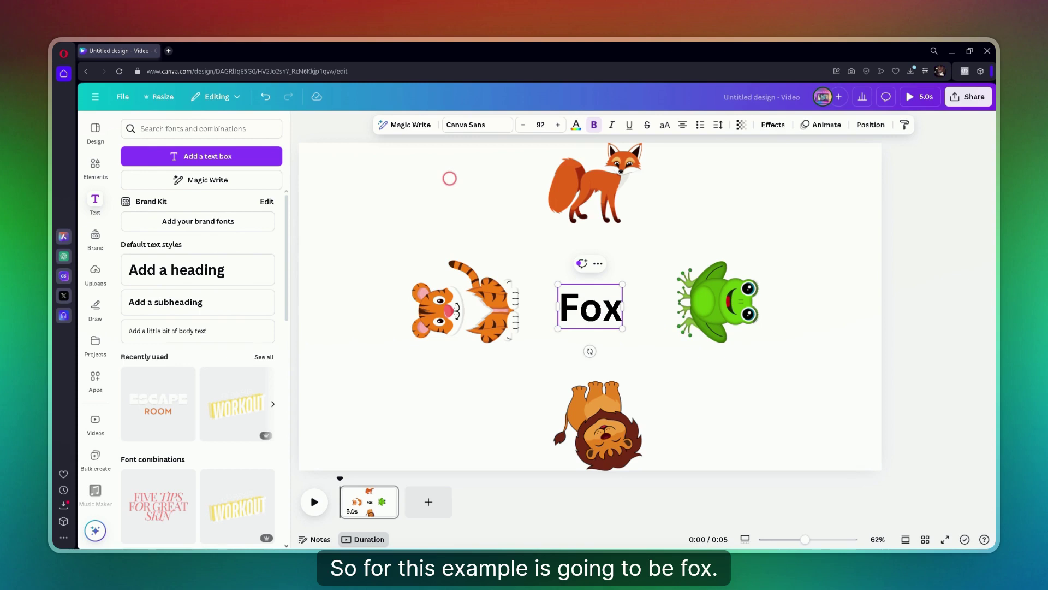
- Set the page background to the light gray default colour
left_click(346, 211)
left_click(583, 127)
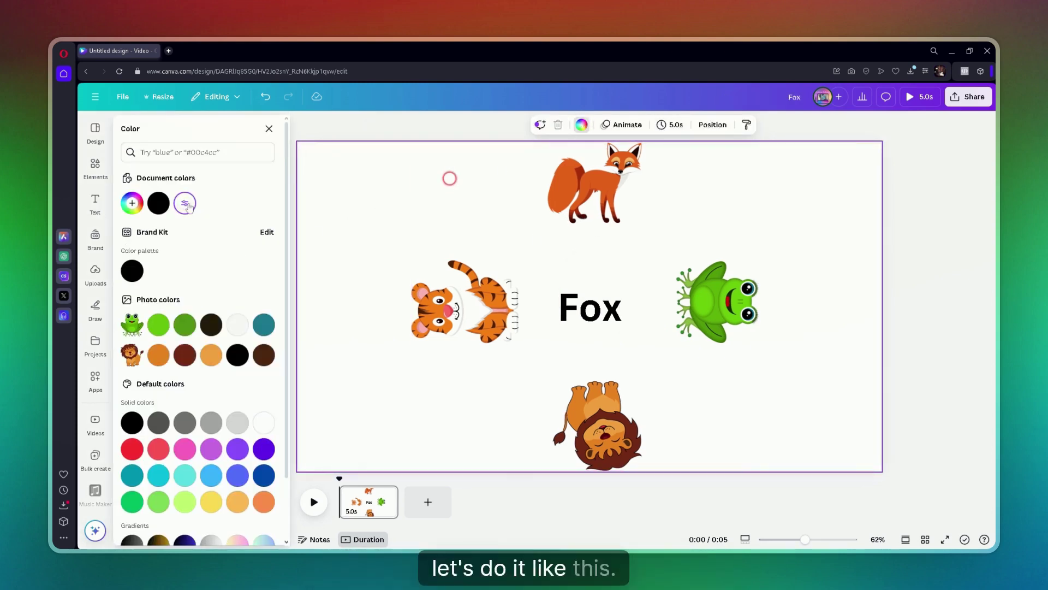
left_click(238, 423)
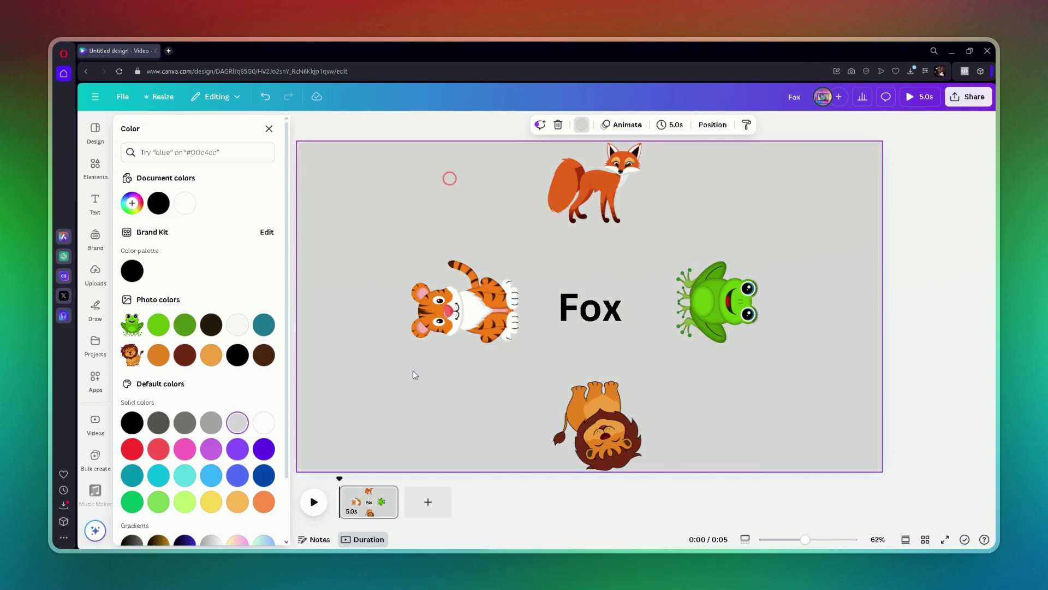
- Colour the "Fox" heading white and place it over the fox's legs
left_click(590, 307)
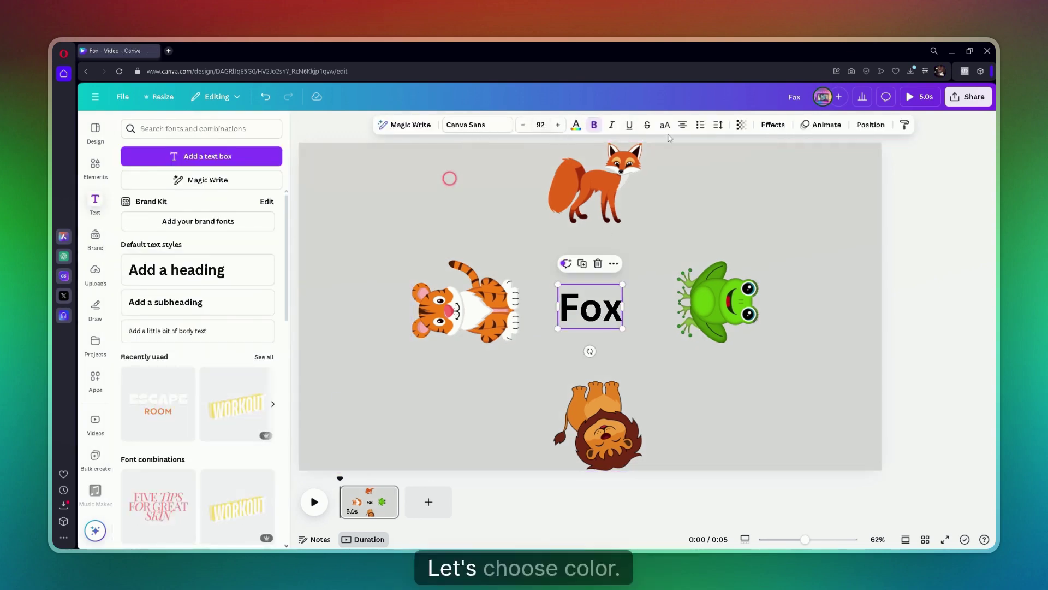
left_click(576, 126)
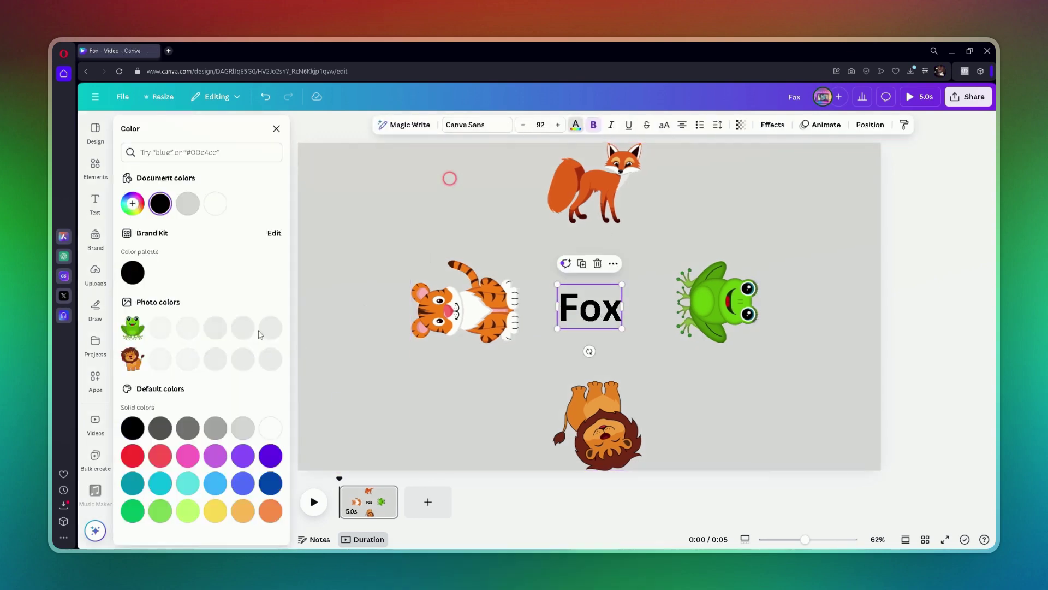
left_click(271, 427)
left_click_drag(597, 319, 599, 211)
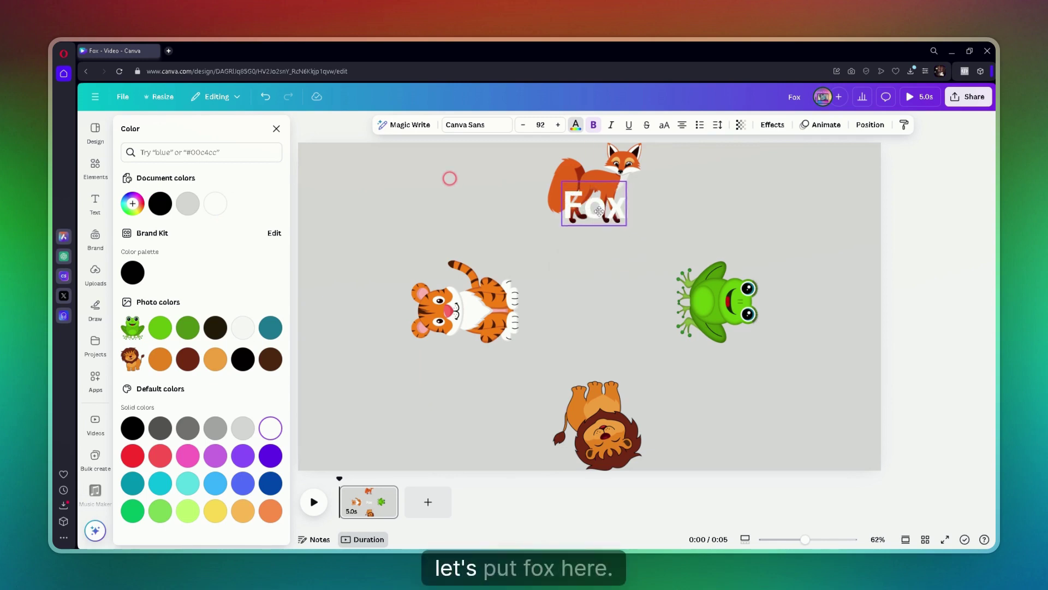
left_click(638, 265)
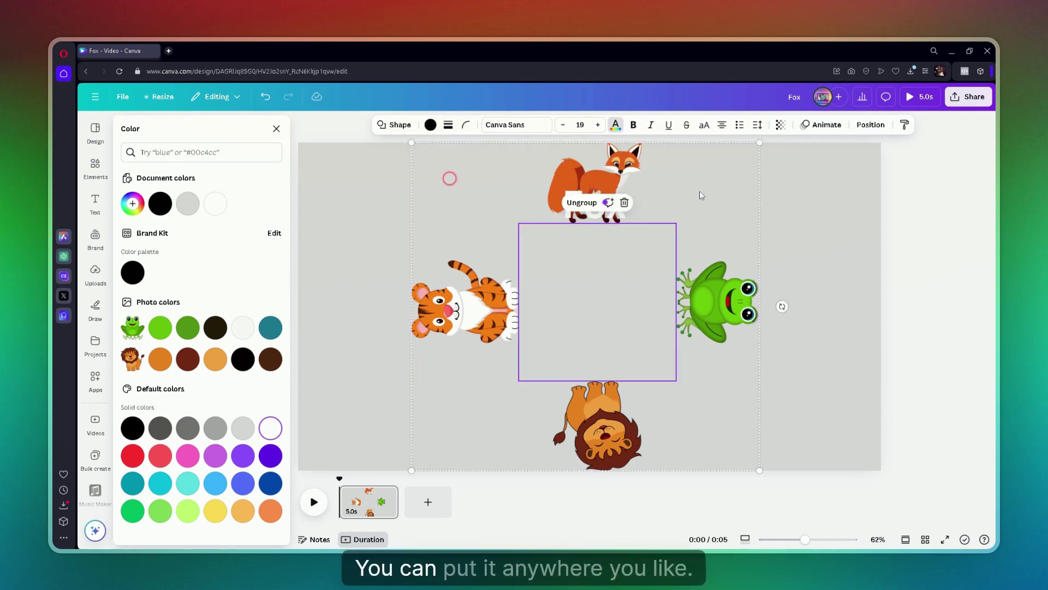
left_click(853, 228)
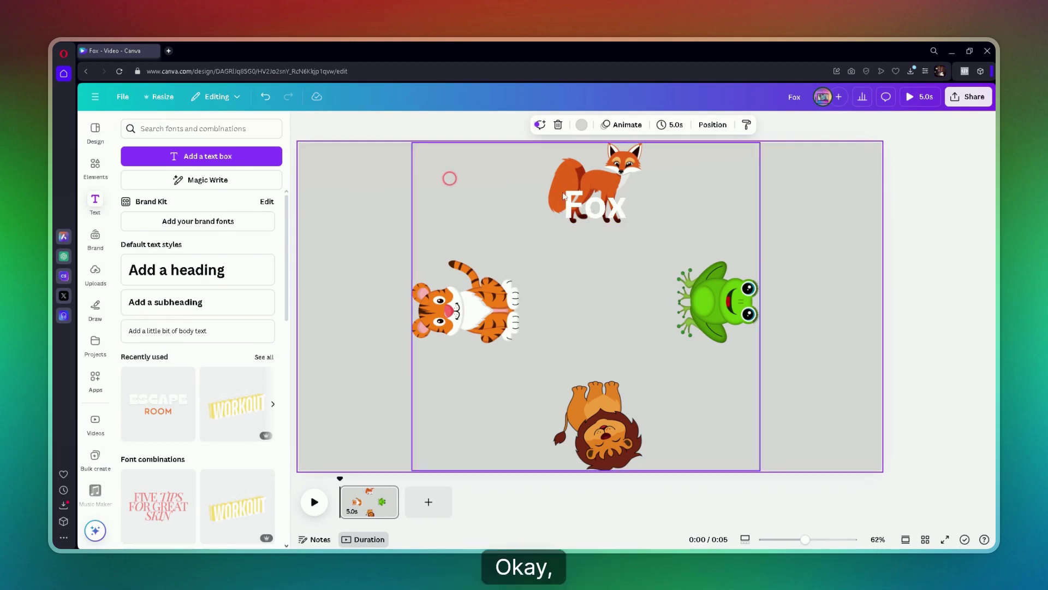
- Duplicate the "Fox" heading, rotate the copy 90° over the frog's legs, and change its text to "Tiger" at about size 58
left_click(588, 198)
left_click(627, 256)
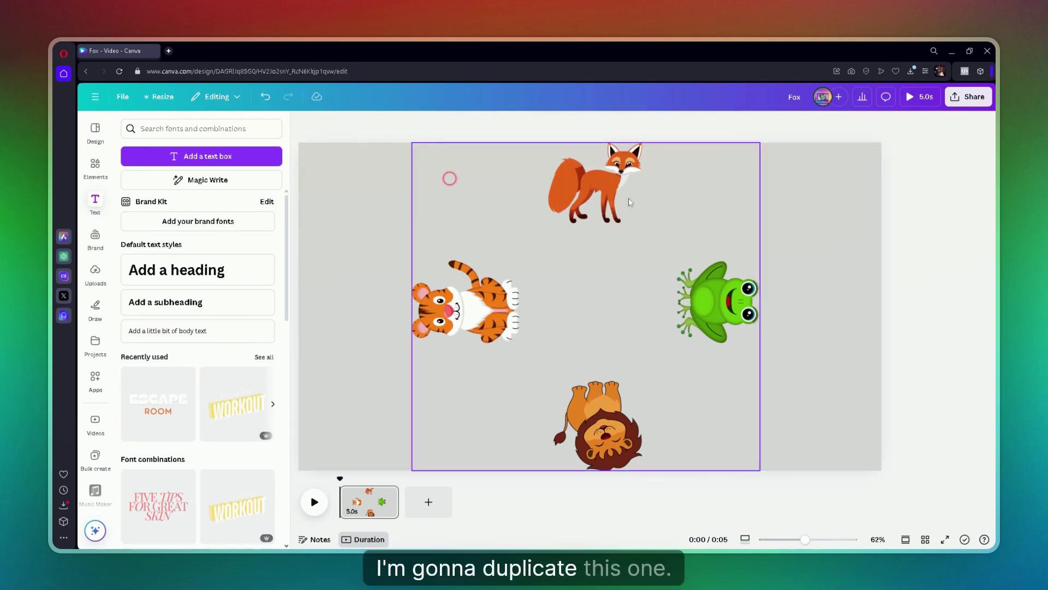
left_click(603, 219)
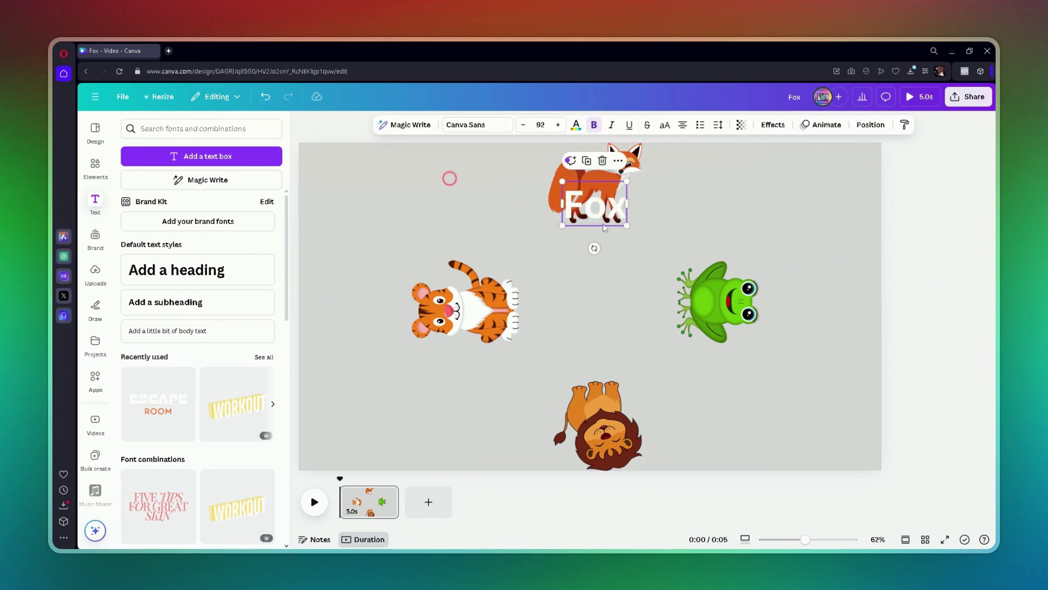
left_click_drag(613, 227, 641, 306)
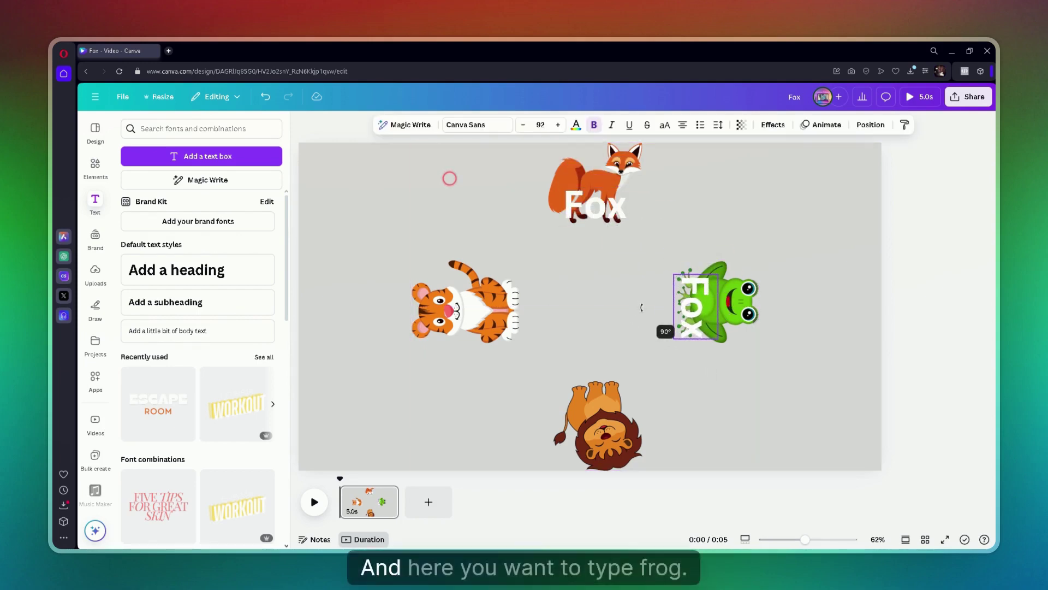
double_click(699, 306)
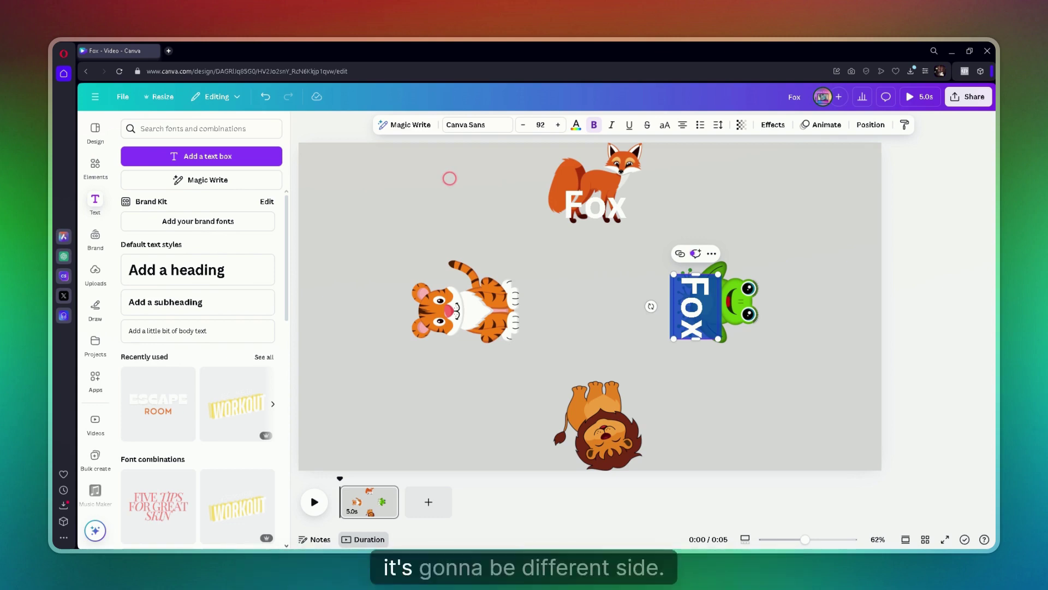
type("Tiger")
- Duplicate the "Tiger" label, turn the copy upside down over the lion's legs, and change its text to "Lion"
left_click_drag(680, 352, 597, 339)
double_click(597, 403)
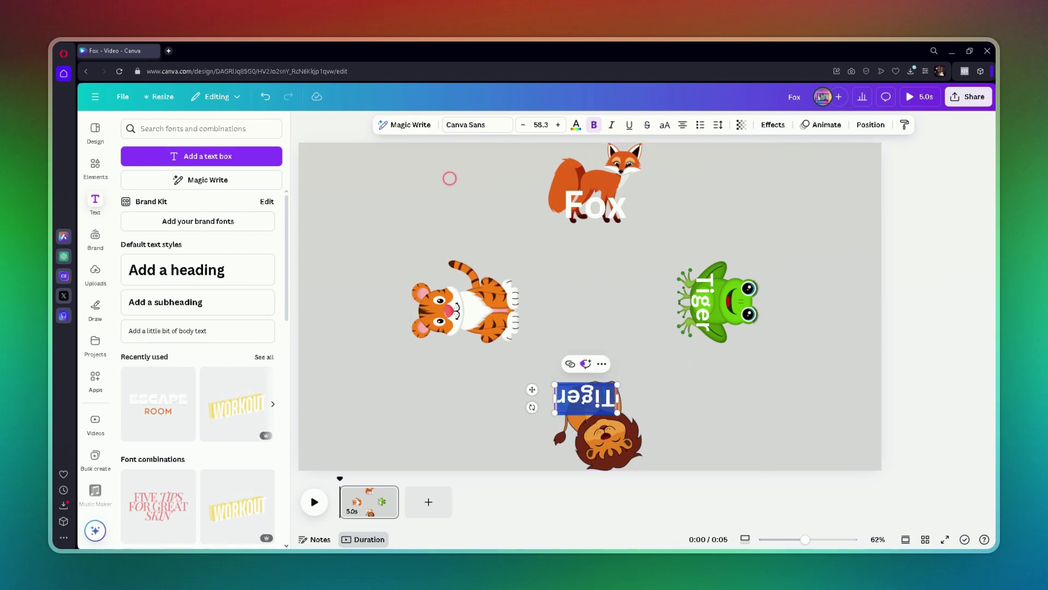
type("Lion")
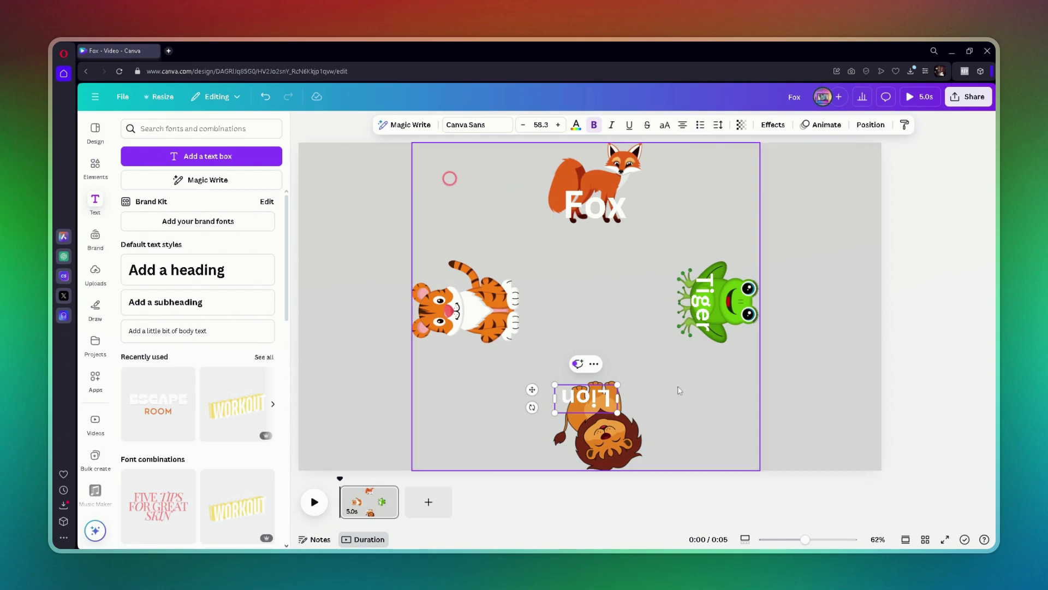
left_click_drag(581, 395, 589, 393)
- Duplicate the "Tiger" label onto the tiger's legs, rotated to read upward, and change its text to "Frog"
left_click(704, 300)
left_click_drag(704, 300, 495, 303)
double_click(498, 327)
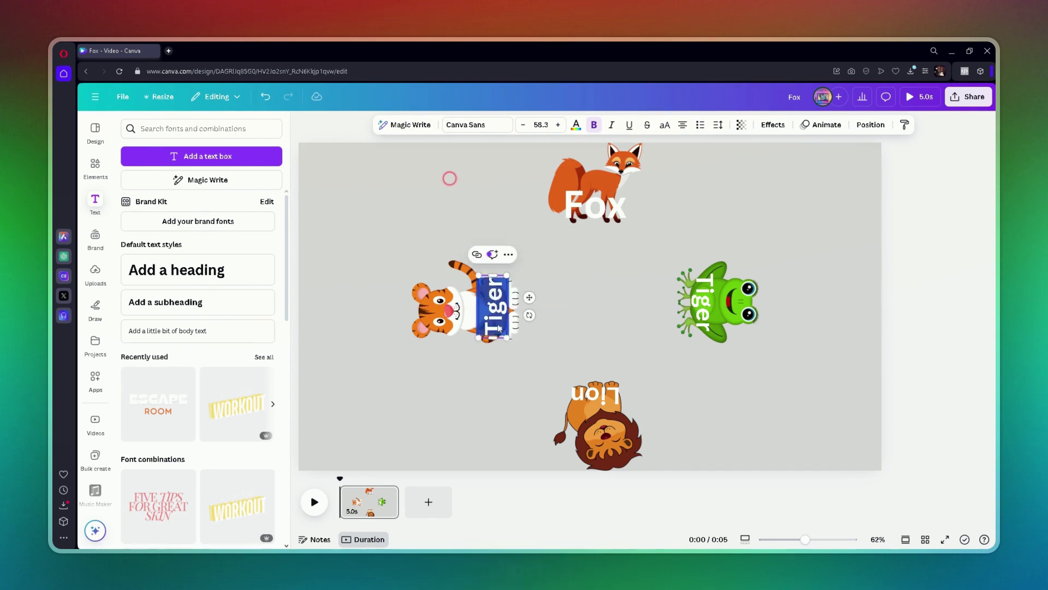
type("Frog")
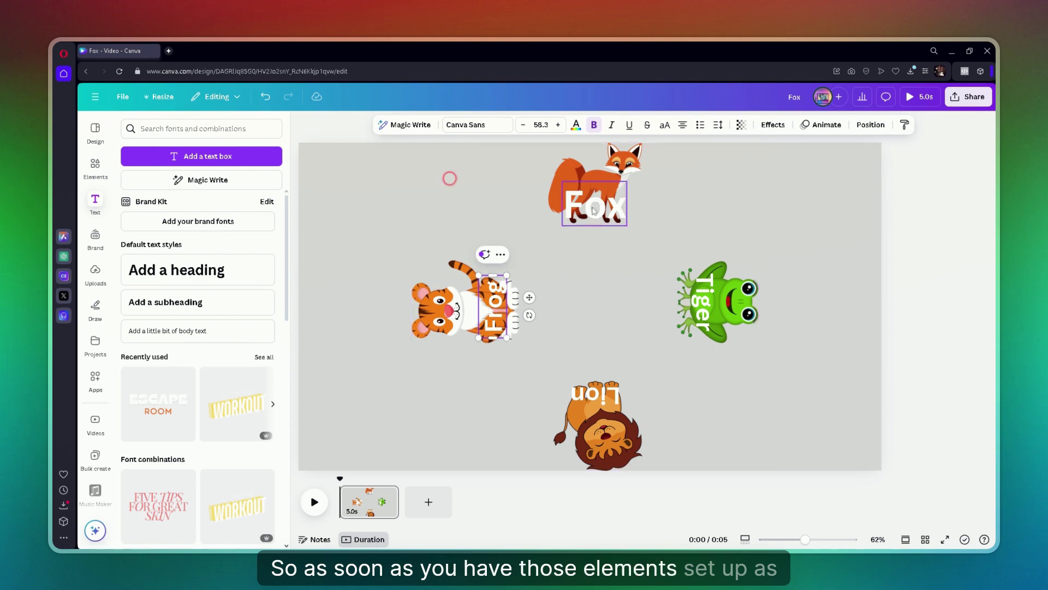
- Delete all four animal graphics from the page, leaving only the text labels
left_click(435, 322)
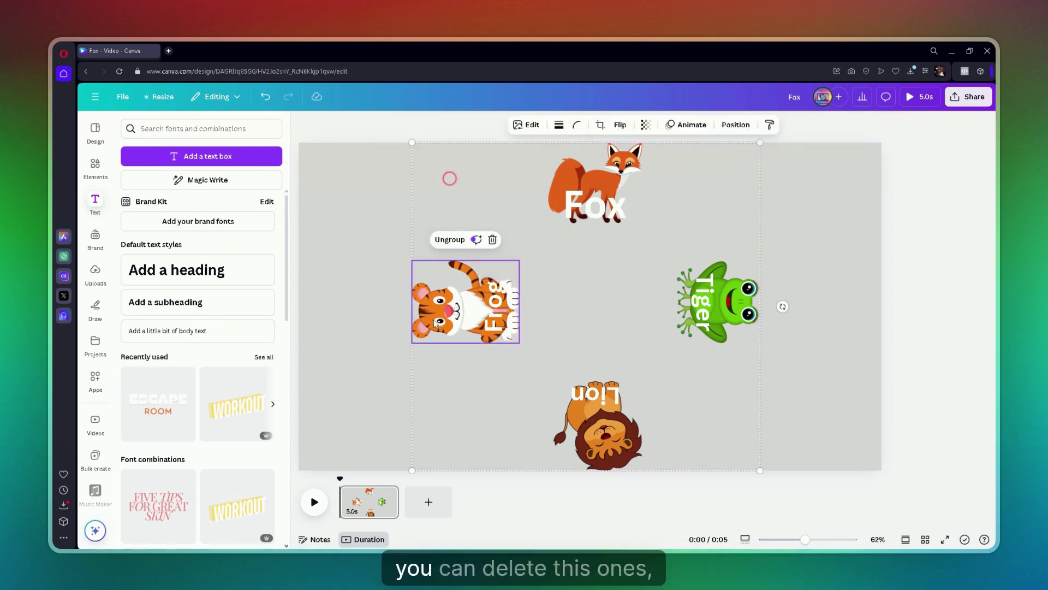
left_click_drag(435, 323, 357, 318)
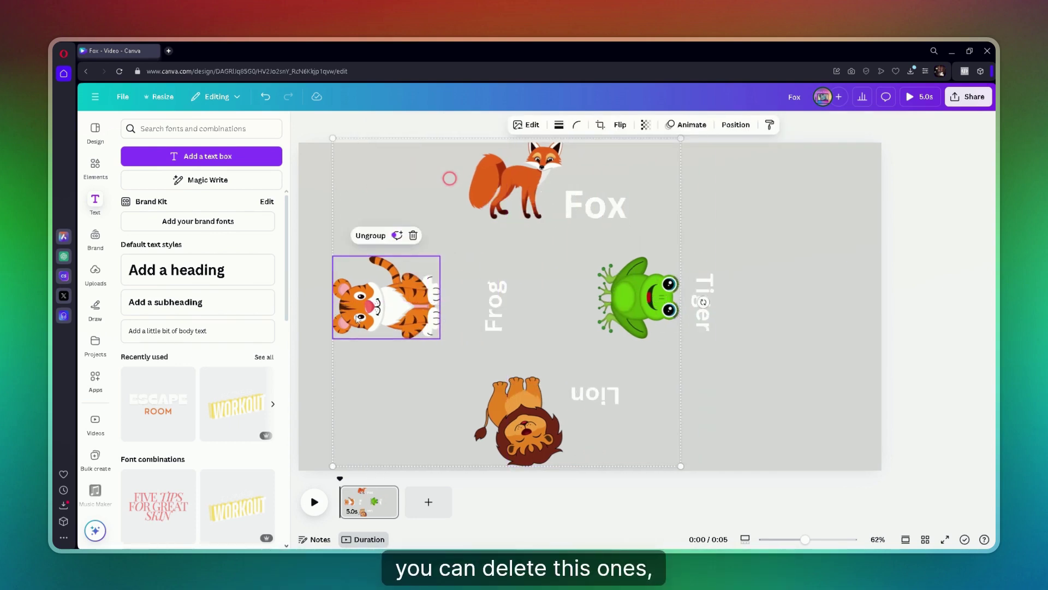
key("Delete")
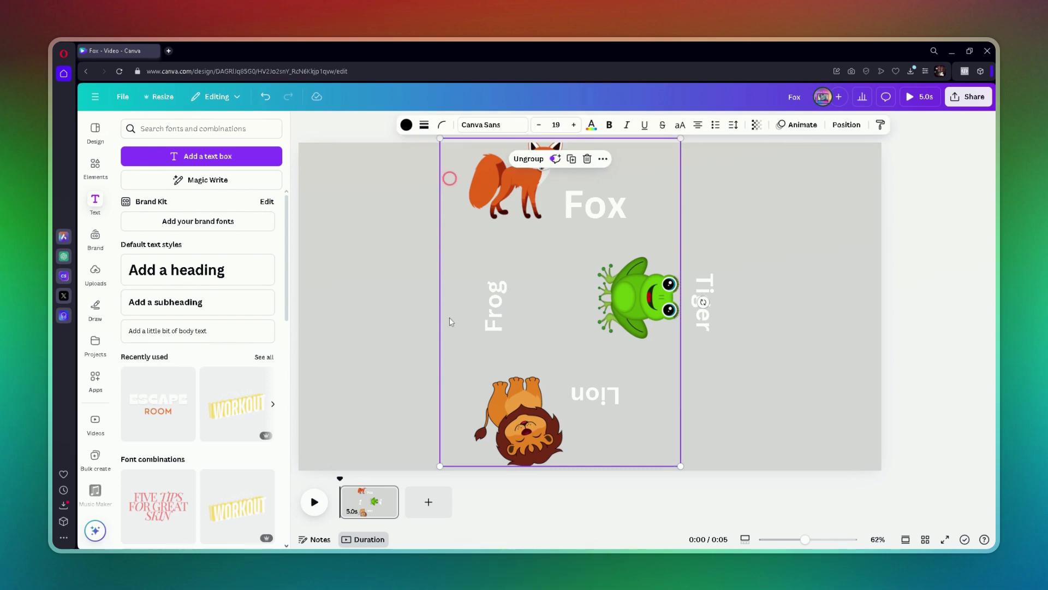
left_click_drag(494, 185, 424, 191)
left_click(449, 179)
key("Delete")
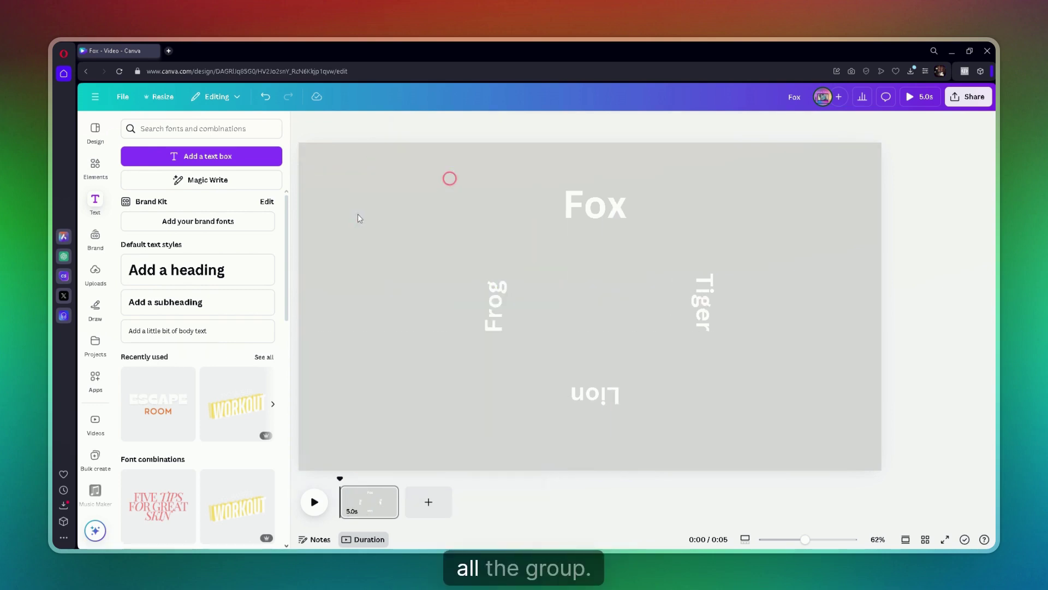
- Group the four text labels and enlarge the group to fill the height of the page
left_click_drag(821, 174, 322, 476)
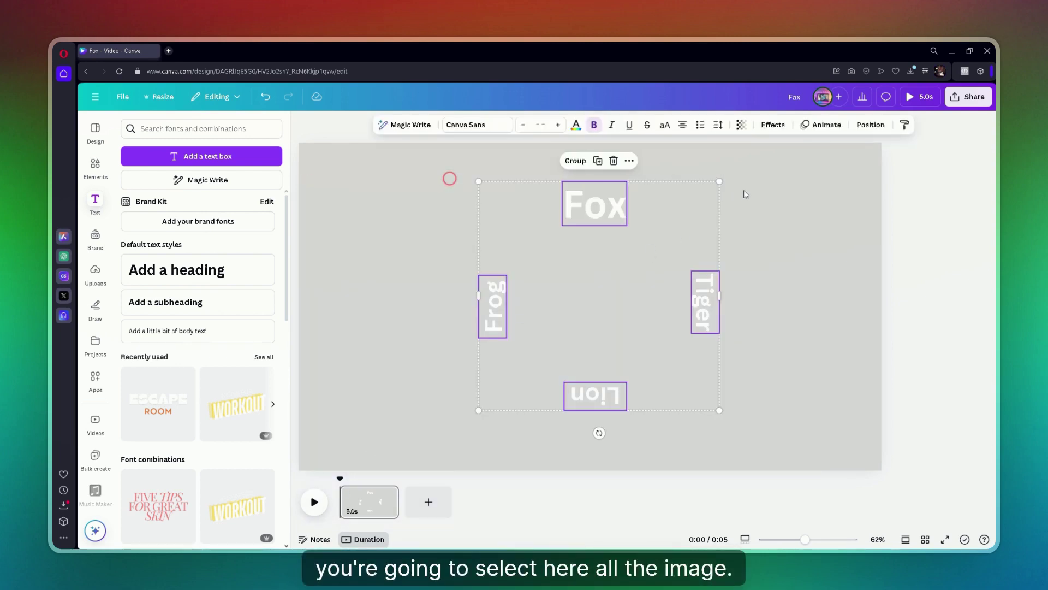
left_click(575, 160)
left_click_drag(726, 182, 758, 144)
left_click_drag(485, 413, 424, 477)
left_click_drag(760, 145, 761, 142)
- Download the text label ring as a PNG with a transparent background
left_click(968, 96)
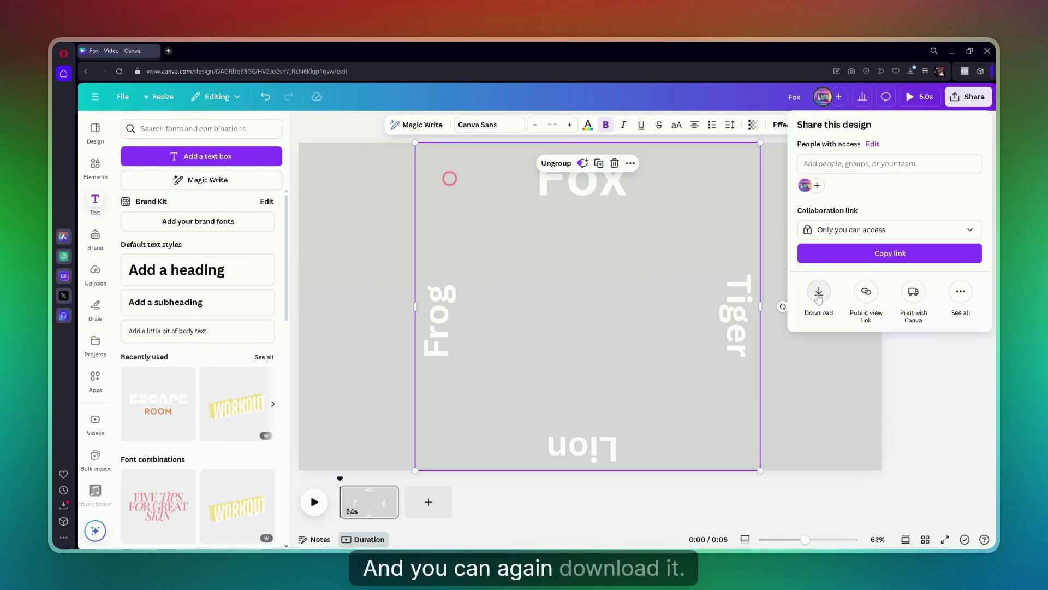
left_click(819, 295)
left_click(926, 174)
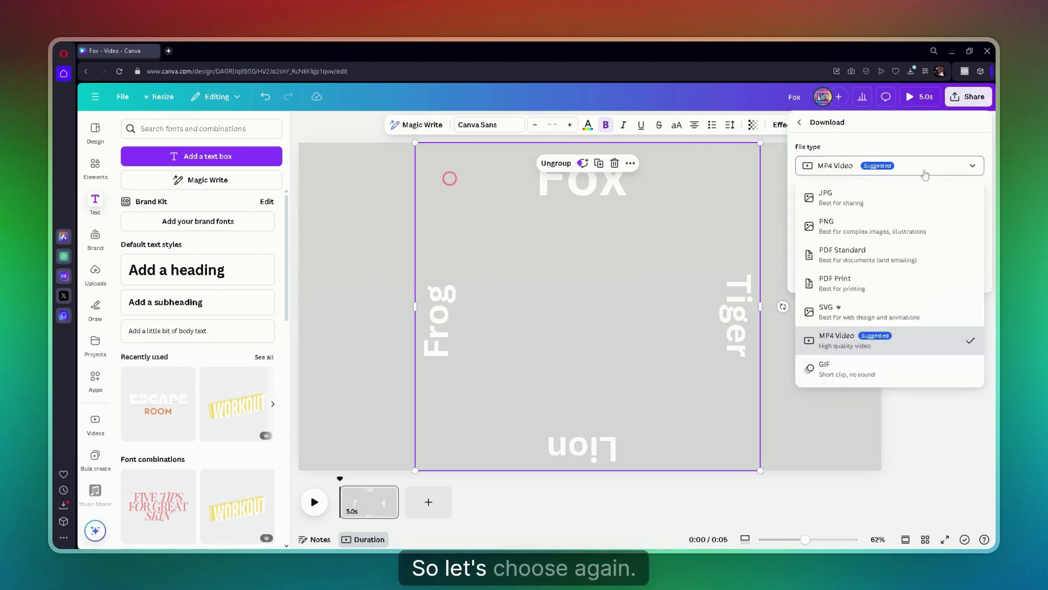
left_click(841, 228)
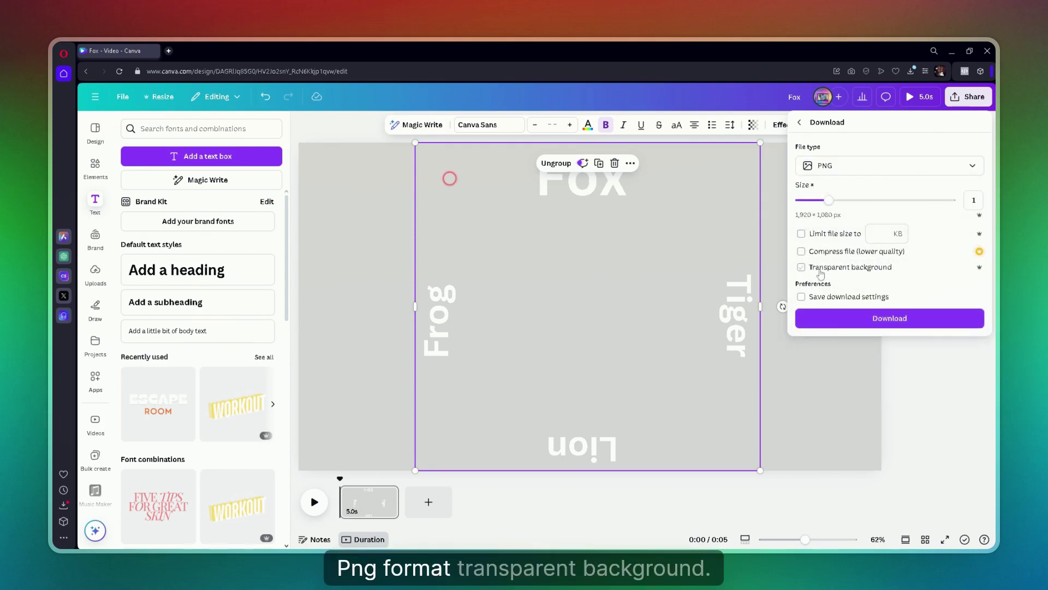
left_click(867, 323)
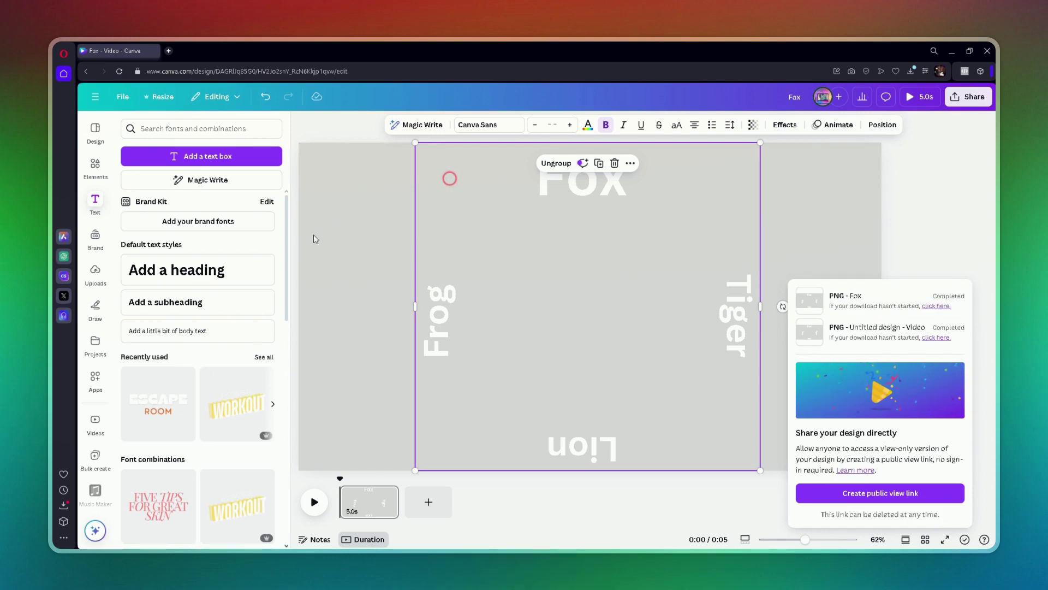
- Clear the page by deleting the grouped text labels and the gray background
left_click(96, 271)
left_click(808, 201)
left_click_drag(846, 172, 434, 434)
key("Delete")
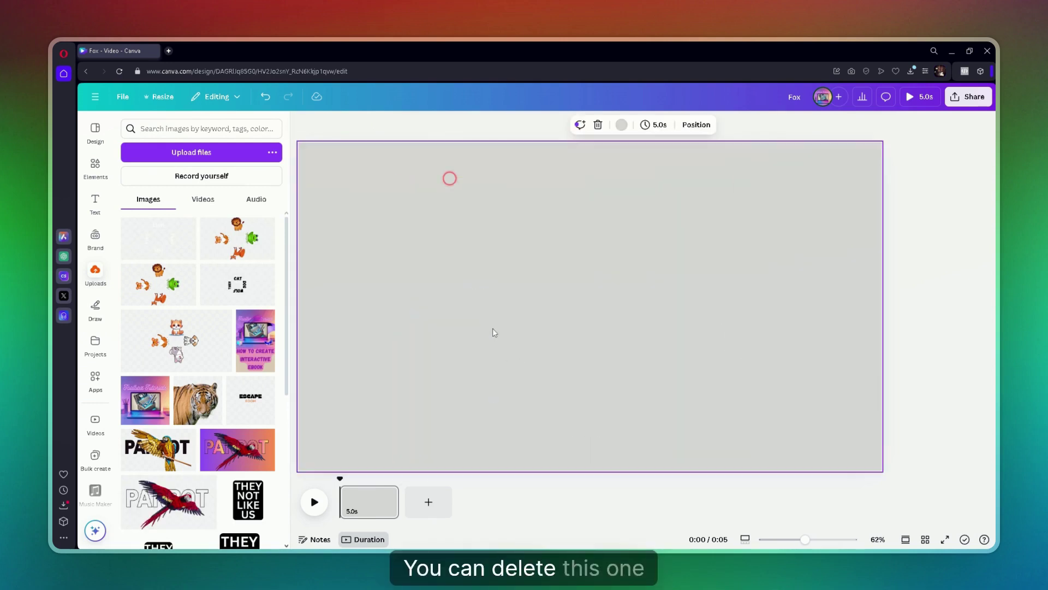
key("Delete")
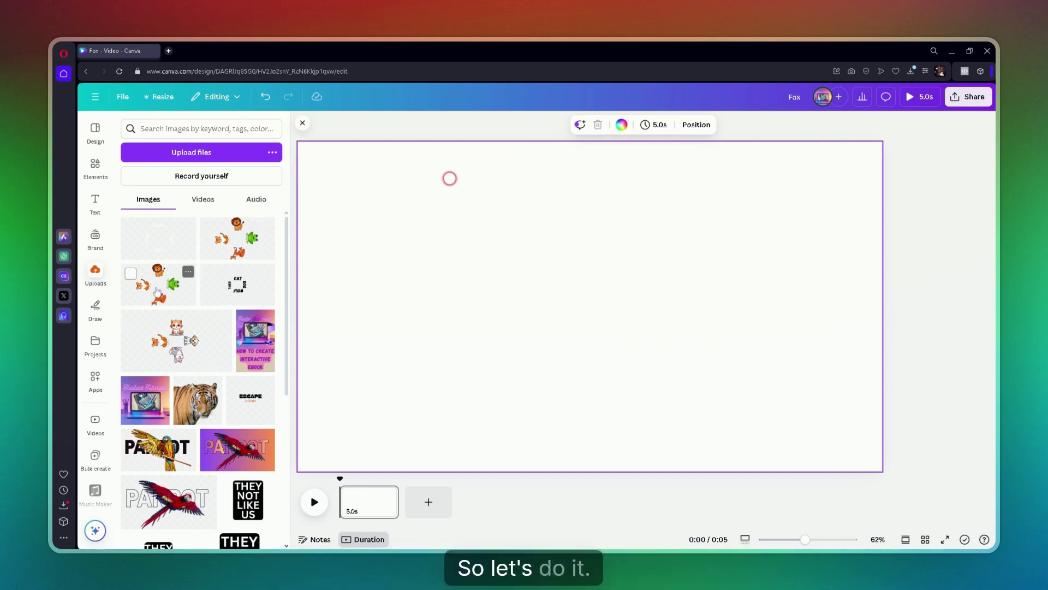
- Insert the uploaded animal ring image with the lion on top, and enlarge it so only the lion shows at the page's bottom centre
left_click(229, 246)
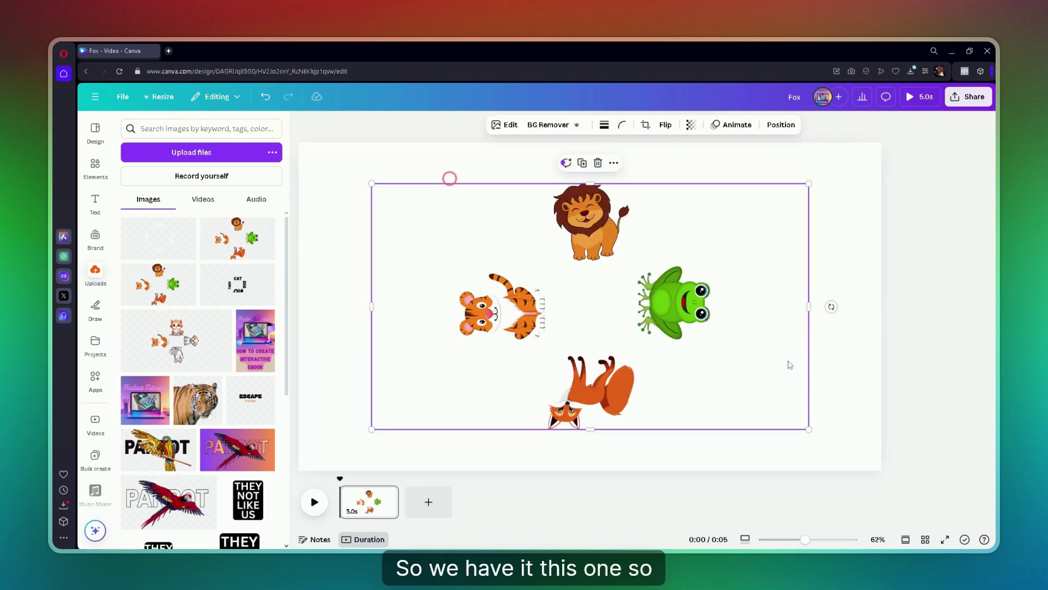
left_click_drag(810, 430, 983, 527)
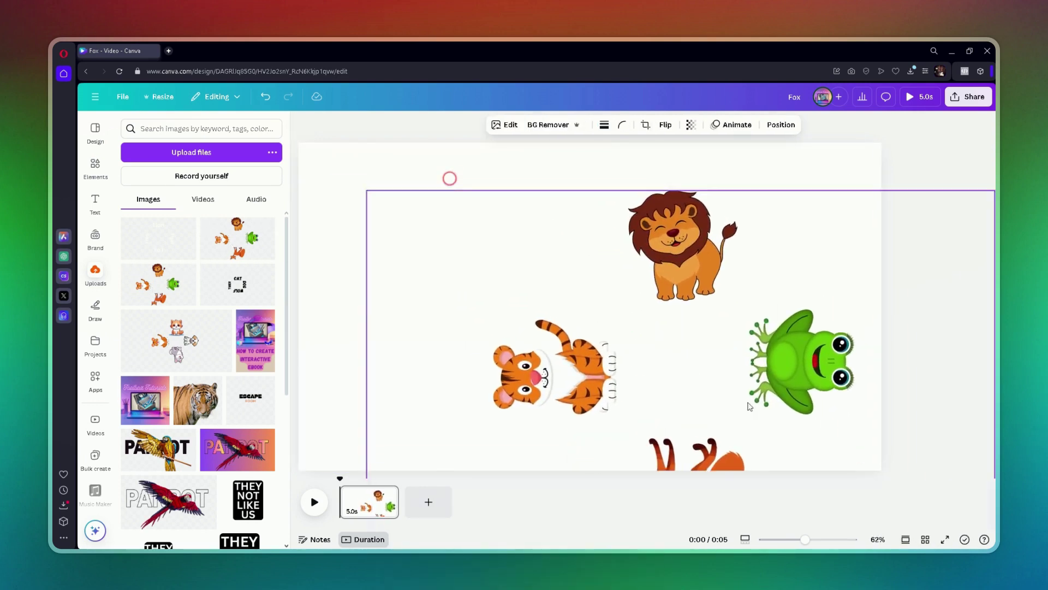
left_click_drag(789, 354, 633, 415)
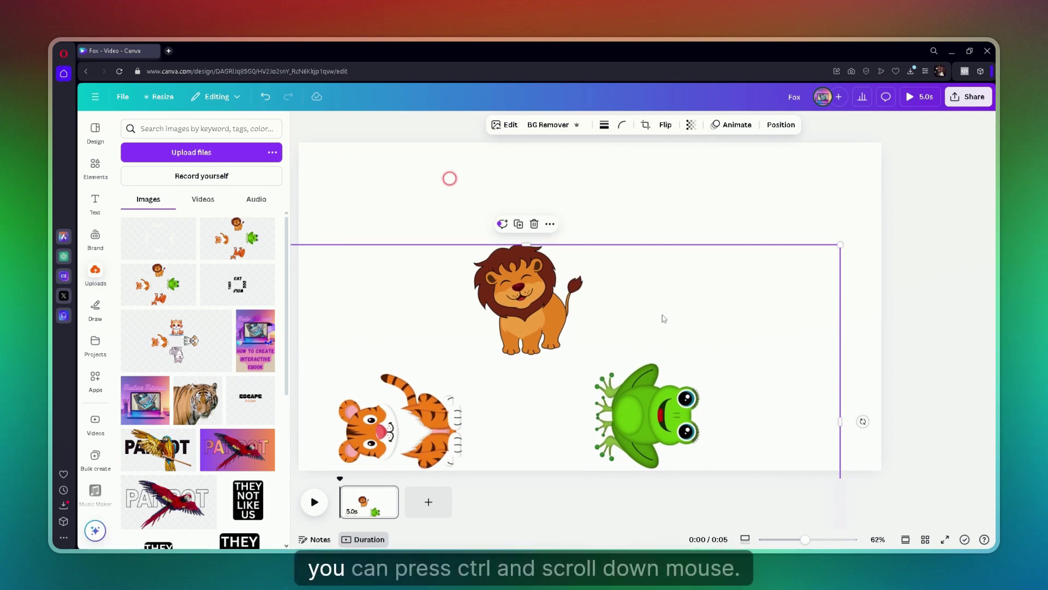
scroll(667, 307, "down", 5)
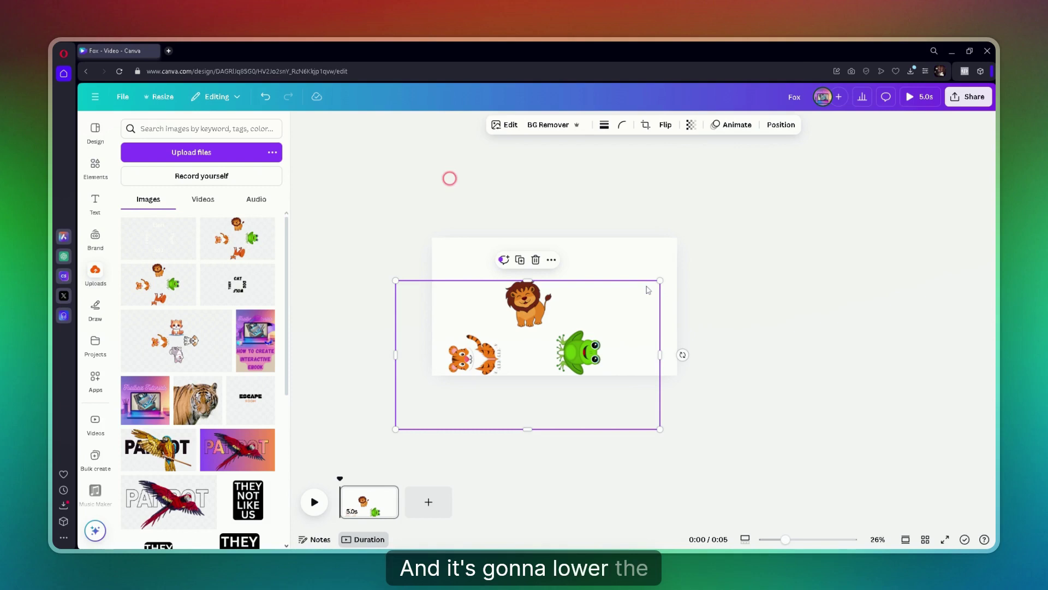
left_click_drag(660, 281, 774, 218)
left_click_drag(616, 289, 587, 375)
left_click_drag(747, 306, 782, 288)
left_click_drag(660, 330, 613, 347)
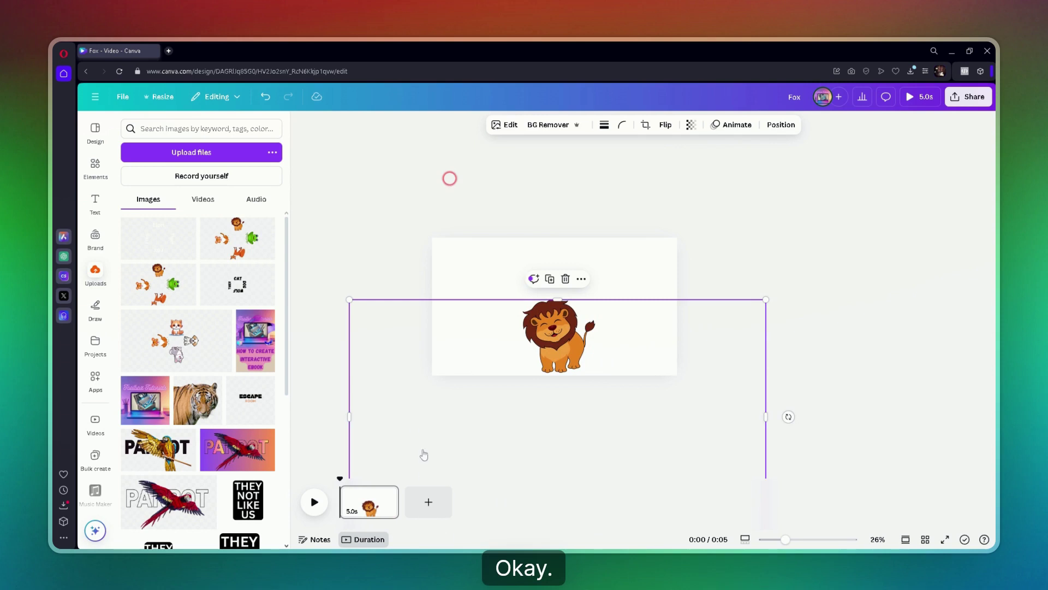
- Insert the uploaded white text label ring image and set the page background to the yellow default colour
mouse_move(169, 247)
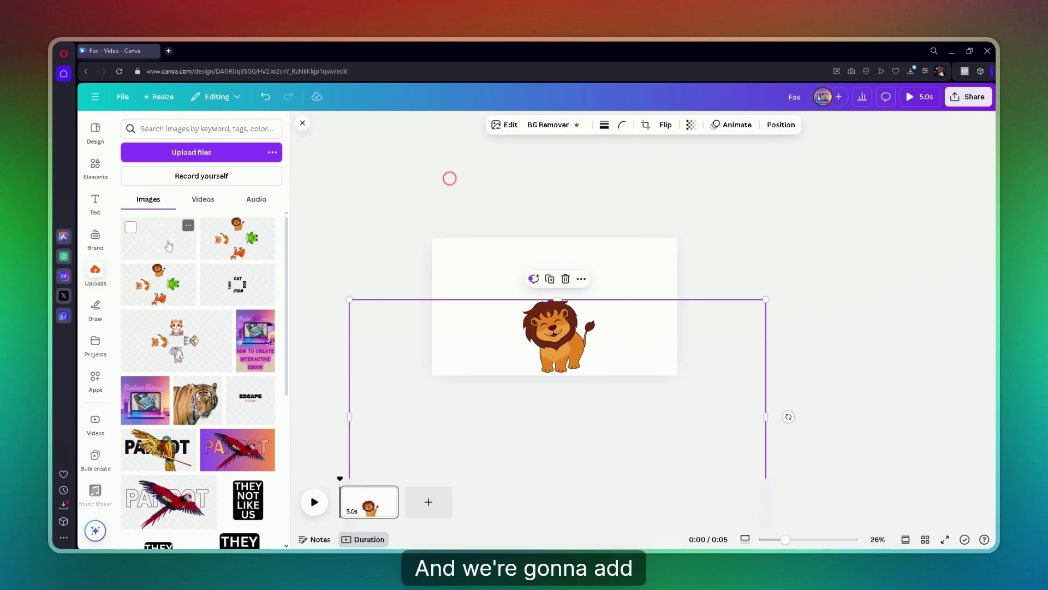
left_click(170, 246)
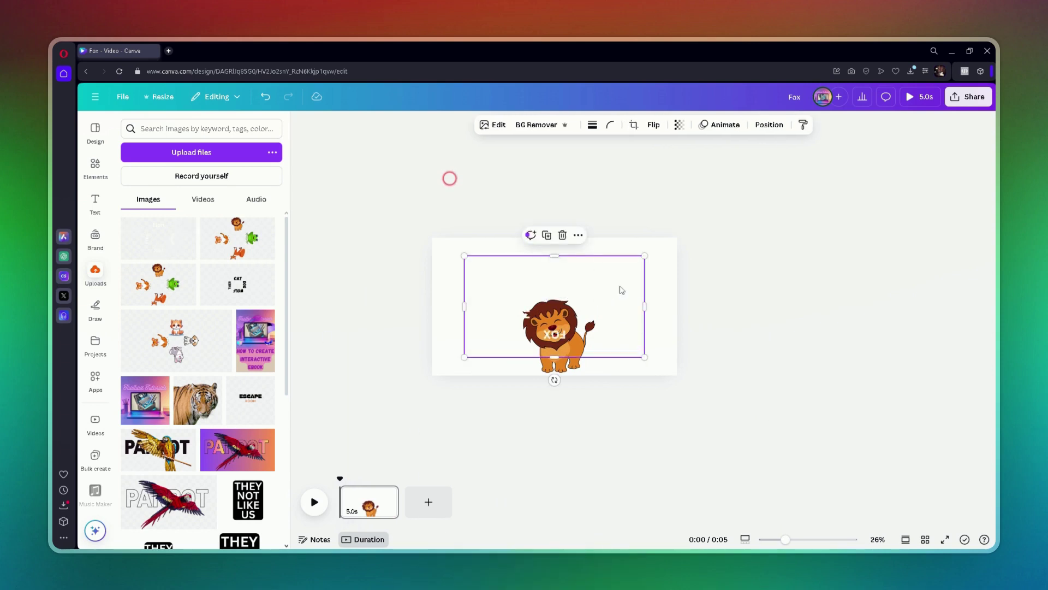
left_click(443, 254)
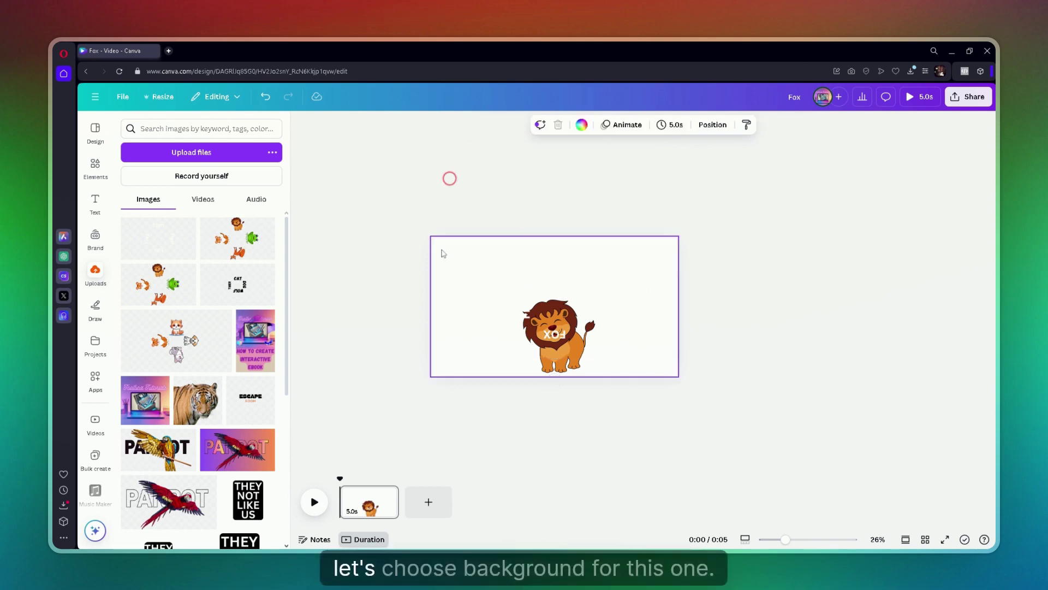
left_click(581, 126)
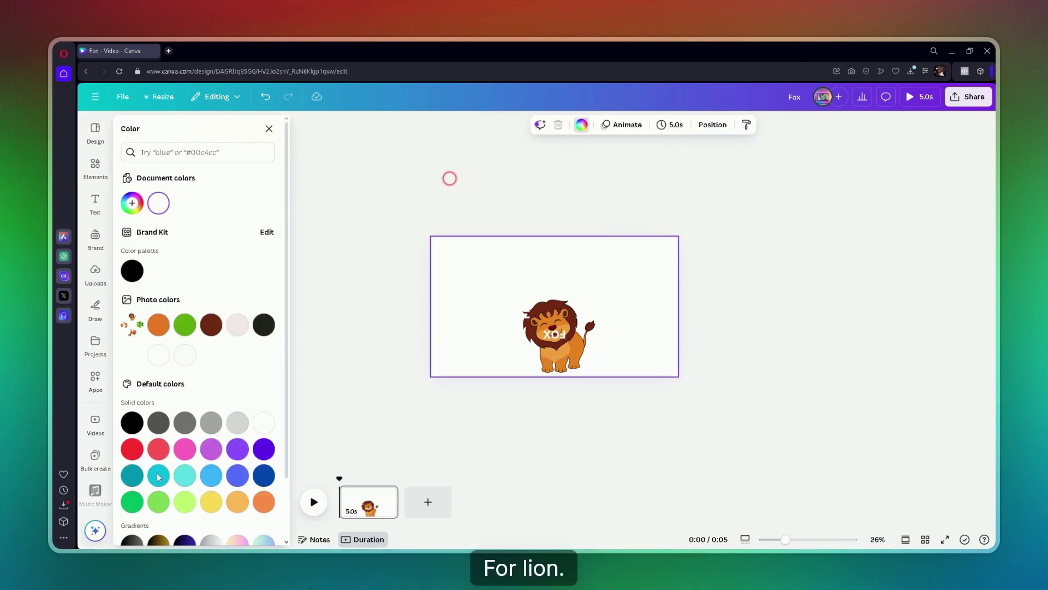
left_click(211, 503)
- Enlarge and rotate the label ring image so that only "Lion" reads upright over the lion's legs
left_click(554, 334)
left_click_drag(554, 334, 552, 404)
left_click_drag(645, 325, 528, 437)
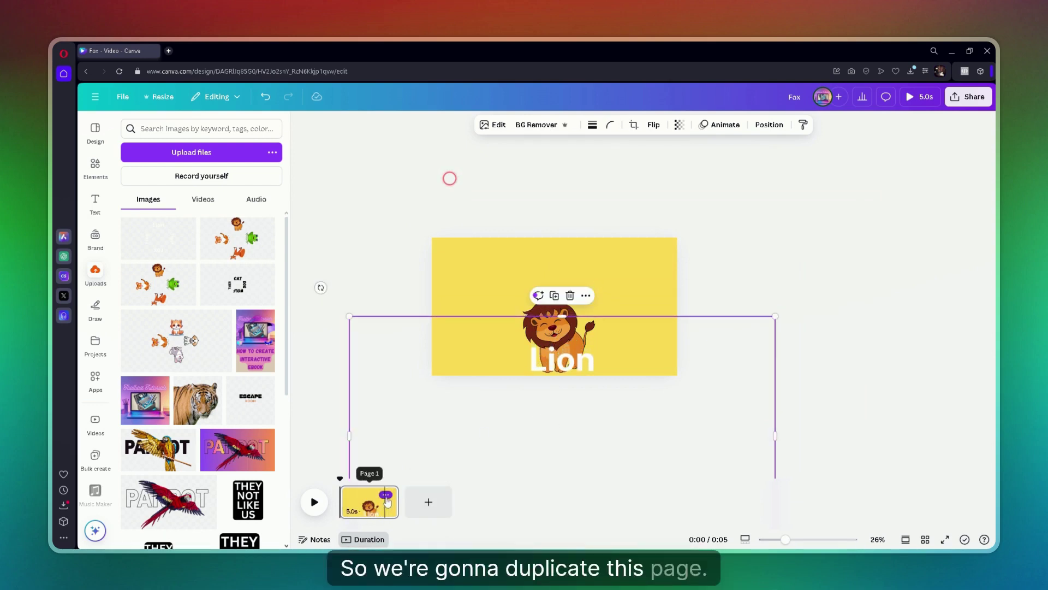
- Duplicate the page and, on the copy, rotate and resize the label ring image so "Frog" reads upright at the bottom centre
left_click(386, 497)
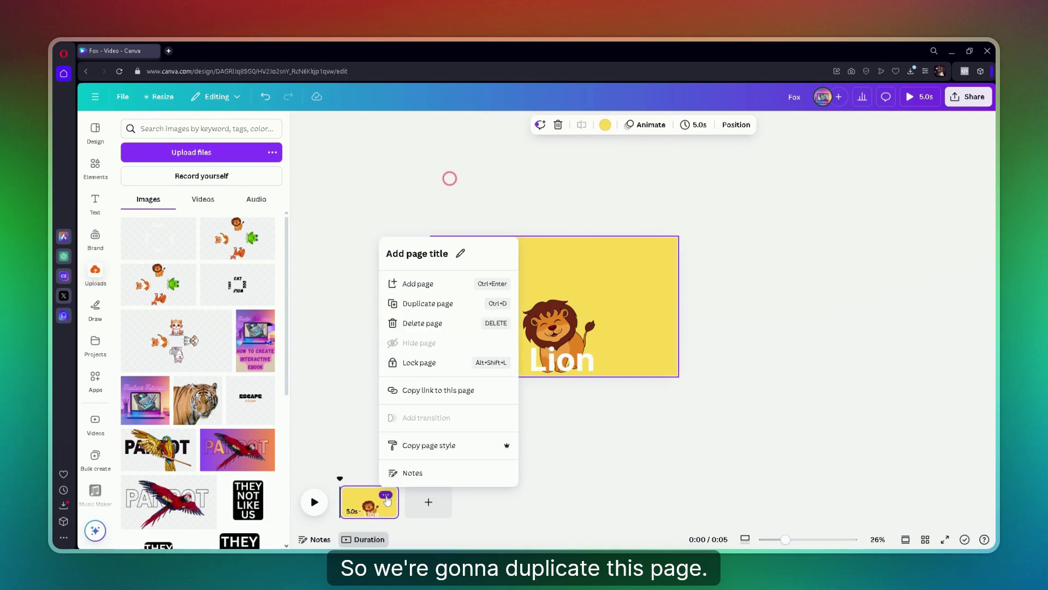
left_click(441, 305)
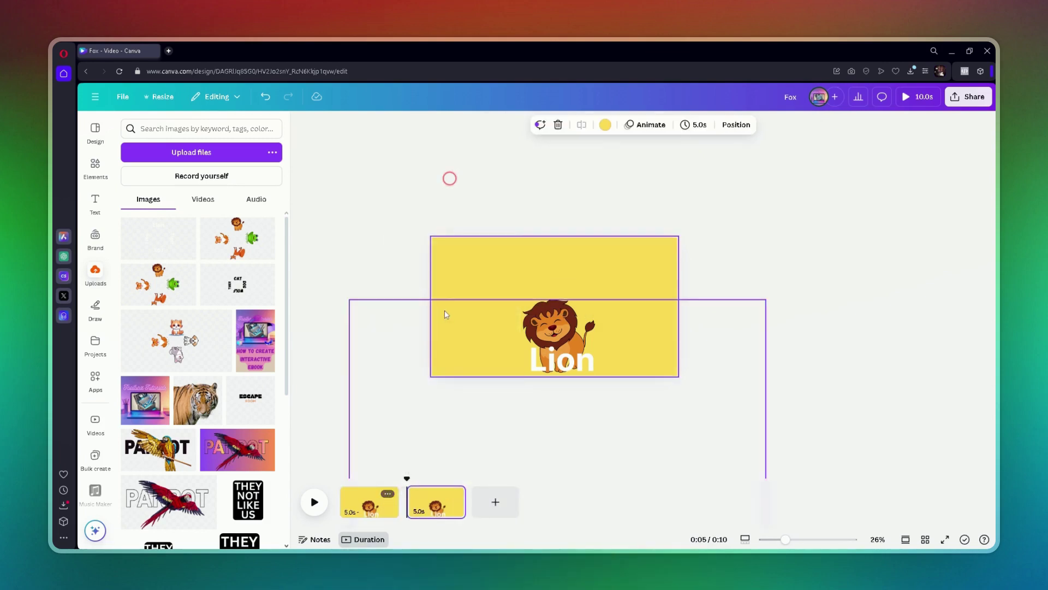
left_click(551, 330)
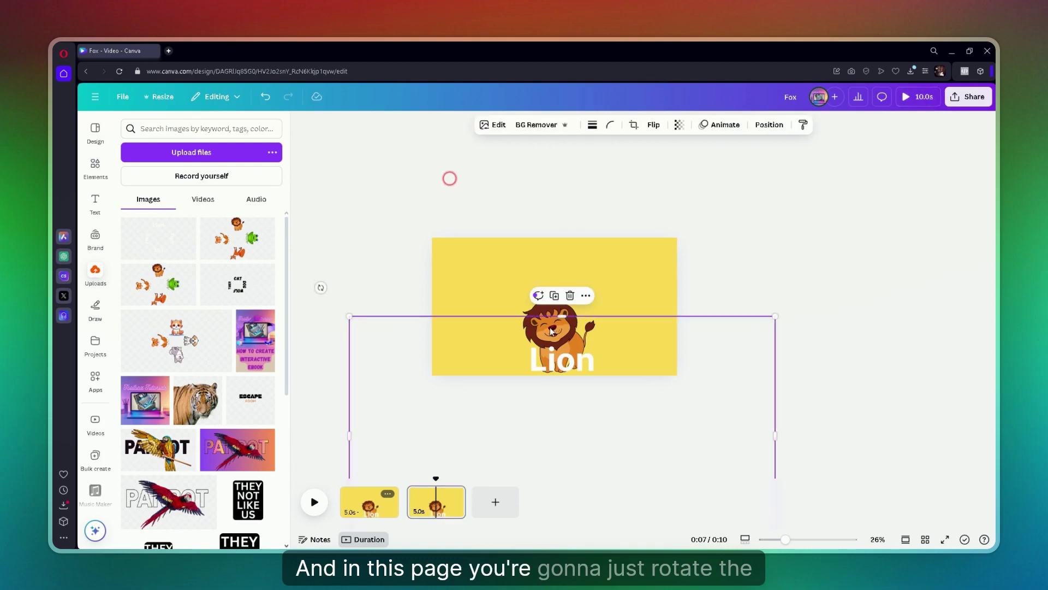
left_click_drag(320, 287, 591, 297)
mouse_move(440, 222)
left_mouse_down()
mouse_move(433, 210)
mouse_move(438, 217)
left_mouse_up()
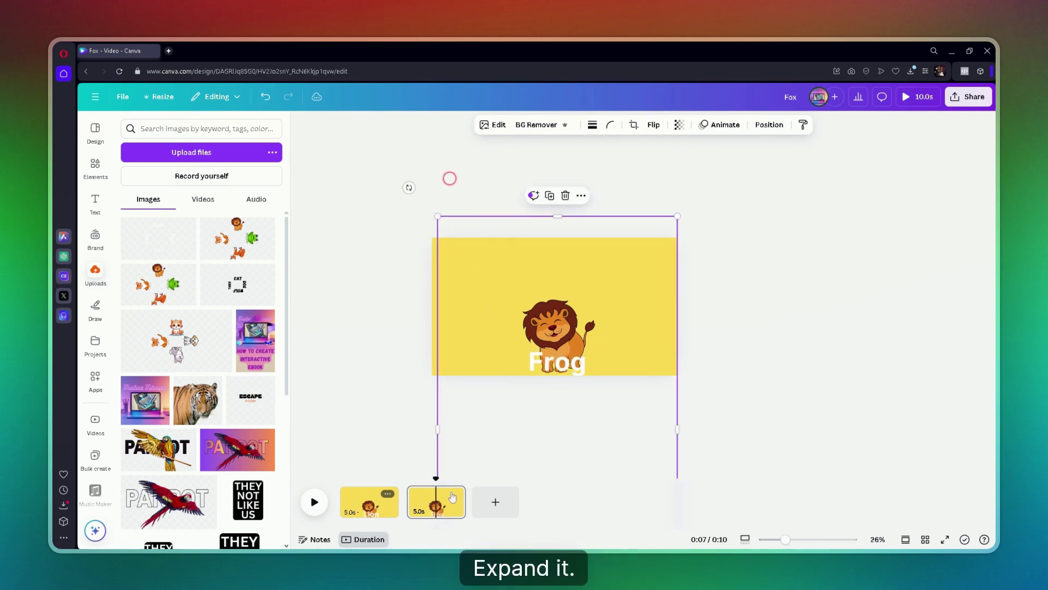
- Show the layers of the second page and rotate and reposition the animal ring image so the frog sits upright behind the "Frog" label
right_click(539, 269)
mouse_move(654, 342)
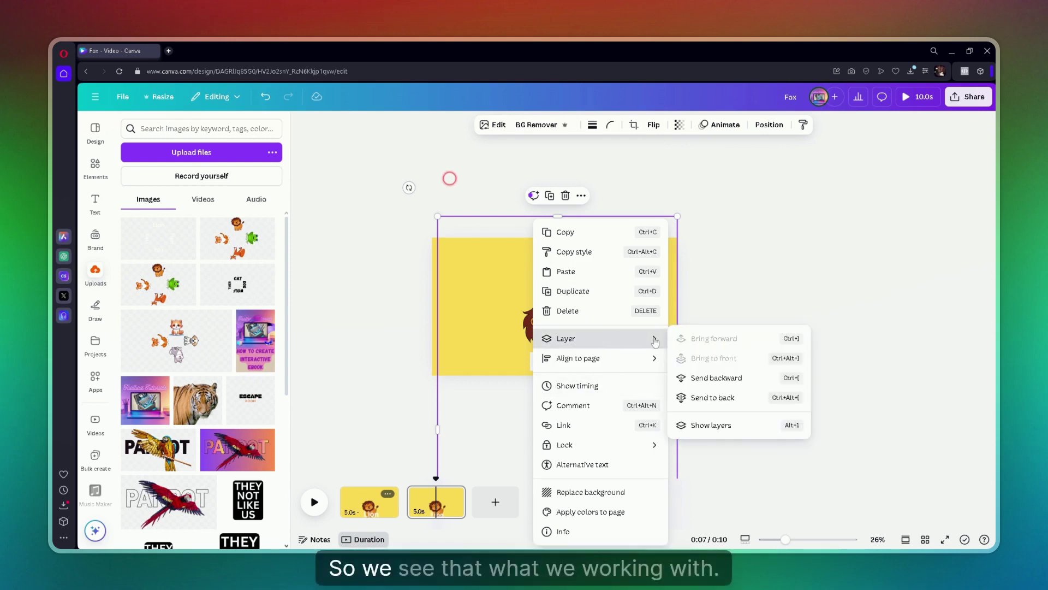
left_click(711, 425)
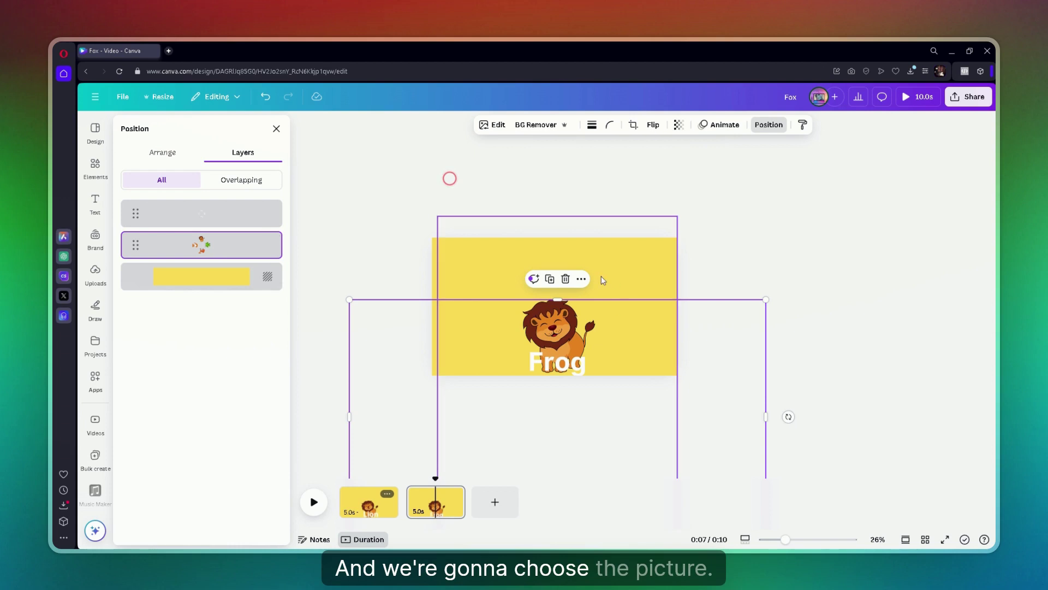
left_click(514, 251)
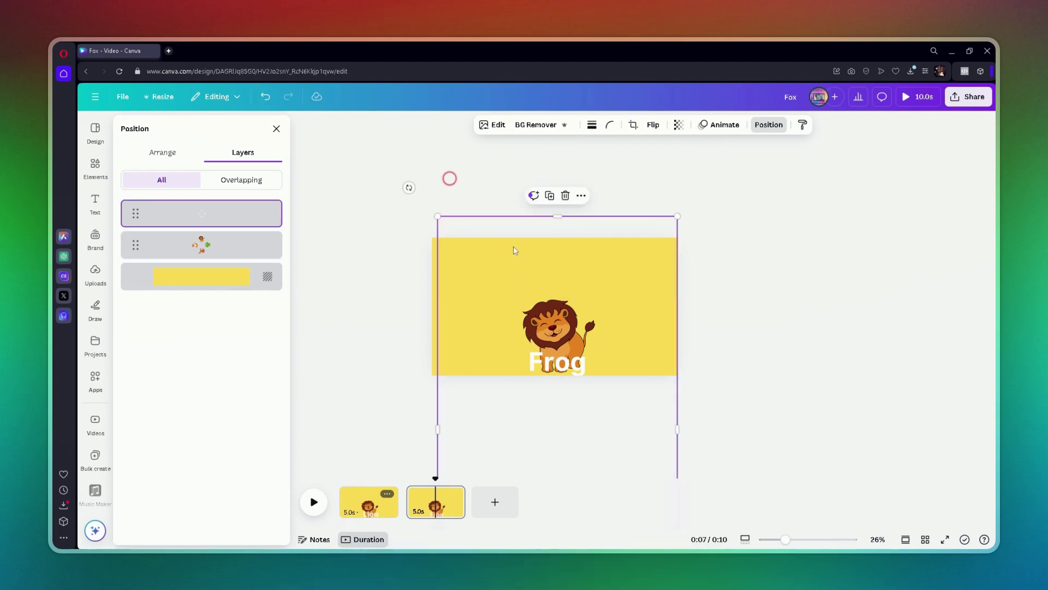
left_click_drag(437, 186, 407, 188)
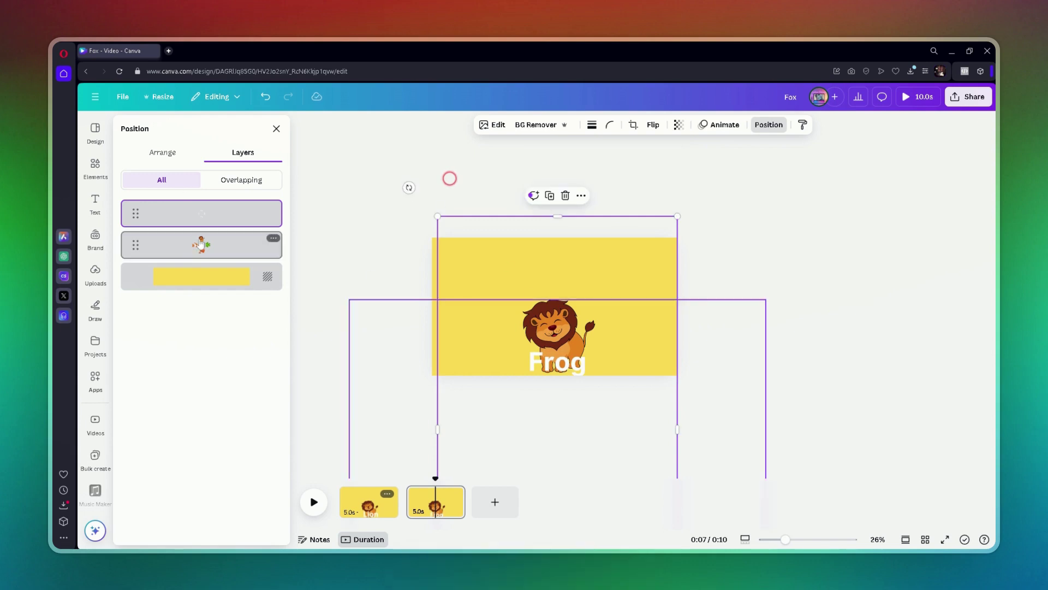
left_click(737, 415)
left_click_drag(789, 417, 553, 282)
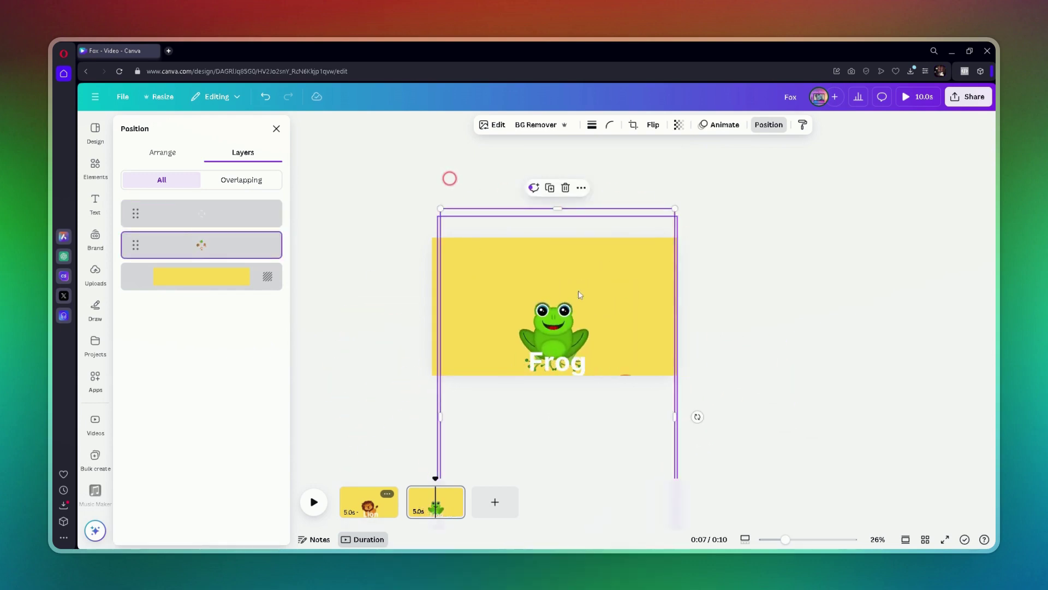
left_click_drag(617, 267, 621, 270)
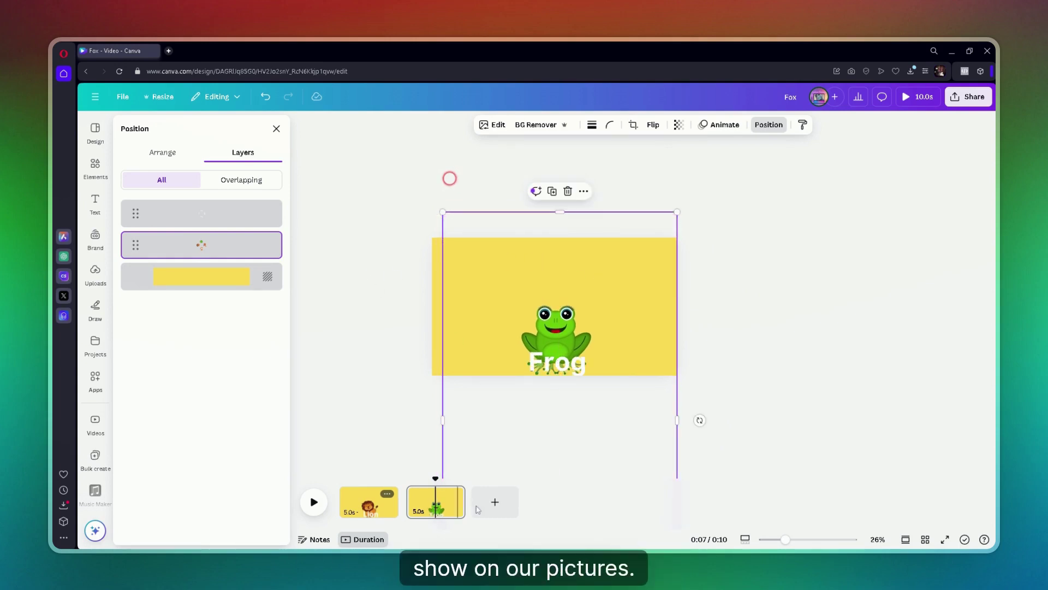
- Duplicate the frog page and, on the copy, rotate the label ring to "FOX" and the animal ring to the upright fox
left_click(453, 496)
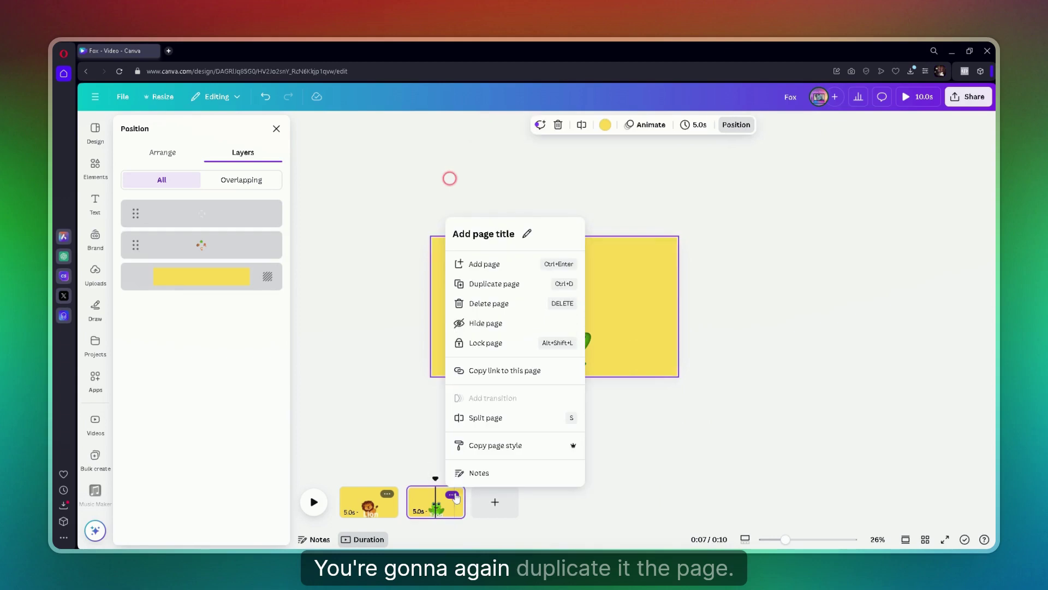
left_click(510, 284)
left_click(512, 402)
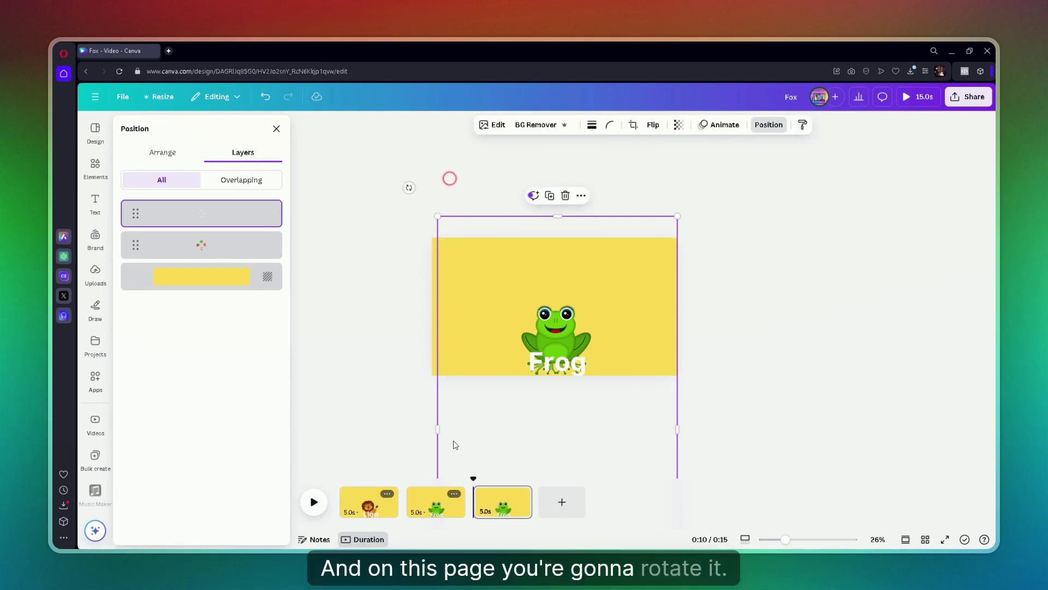
scroll(604, 365, "down", 4)
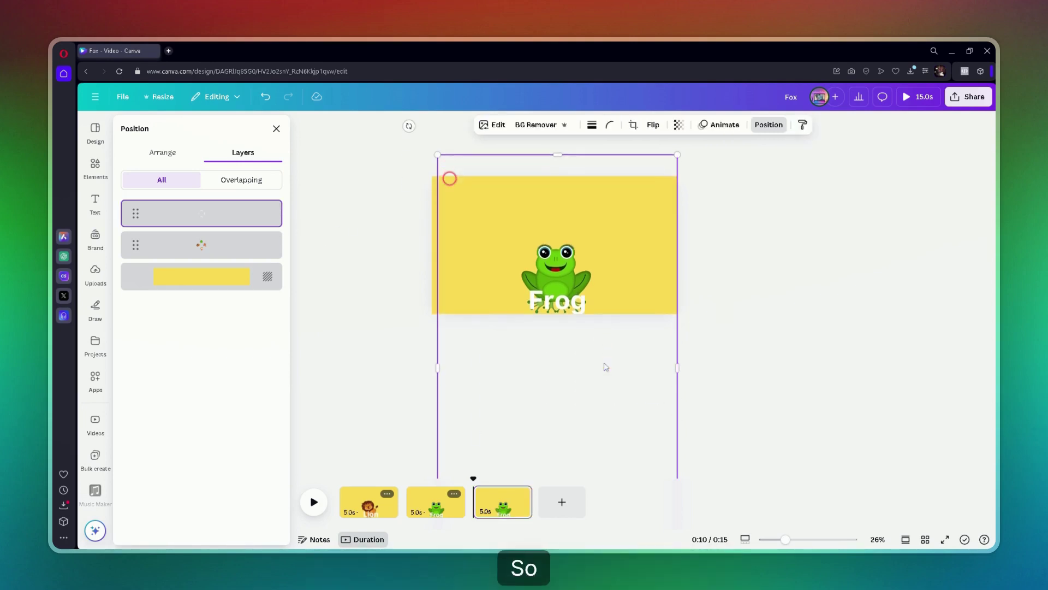
scroll(604, 365, "up", 2)
scroll(606, 366, "up", 1)
left_click_drag(409, 165, 679, 326)
left_click(475, 238)
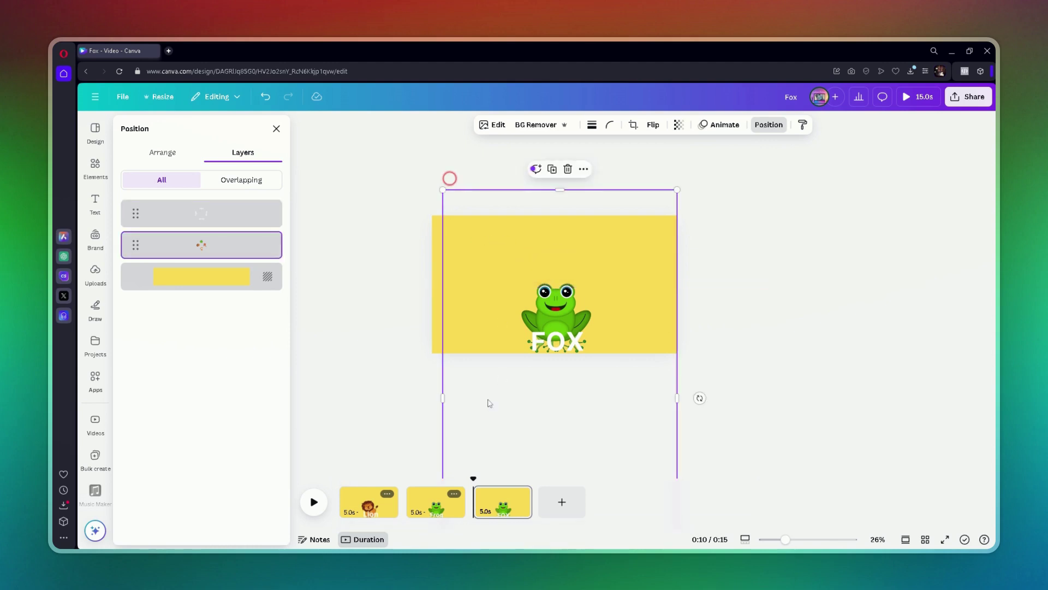
left_click_drag(700, 397, 561, 309)
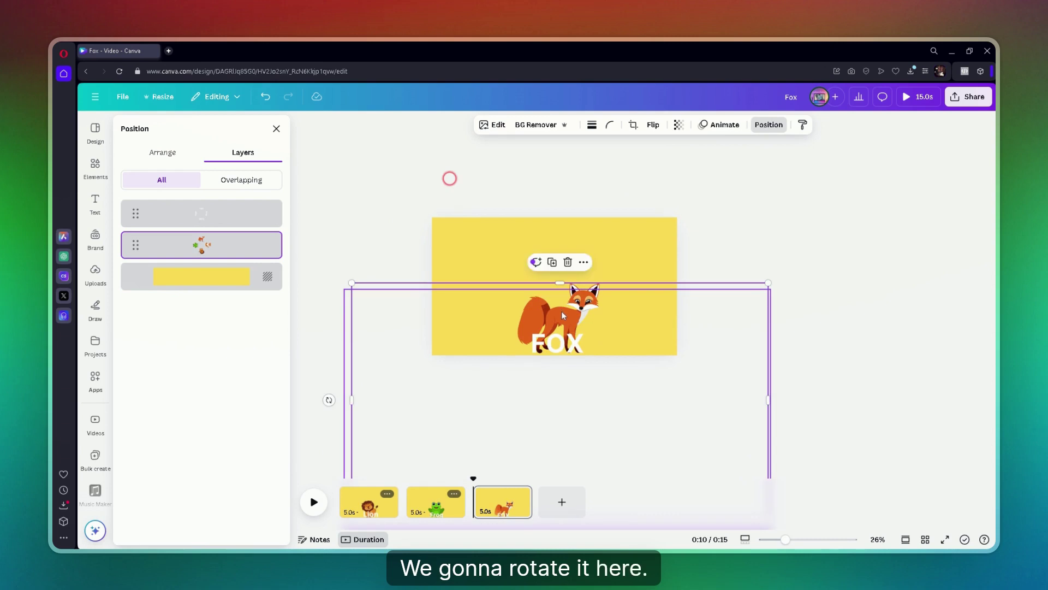
- Duplicate the fox page and, on the copy, rotate the animal ring to the upright tiger and the label ring to "Tiger"
left_click(518, 495)
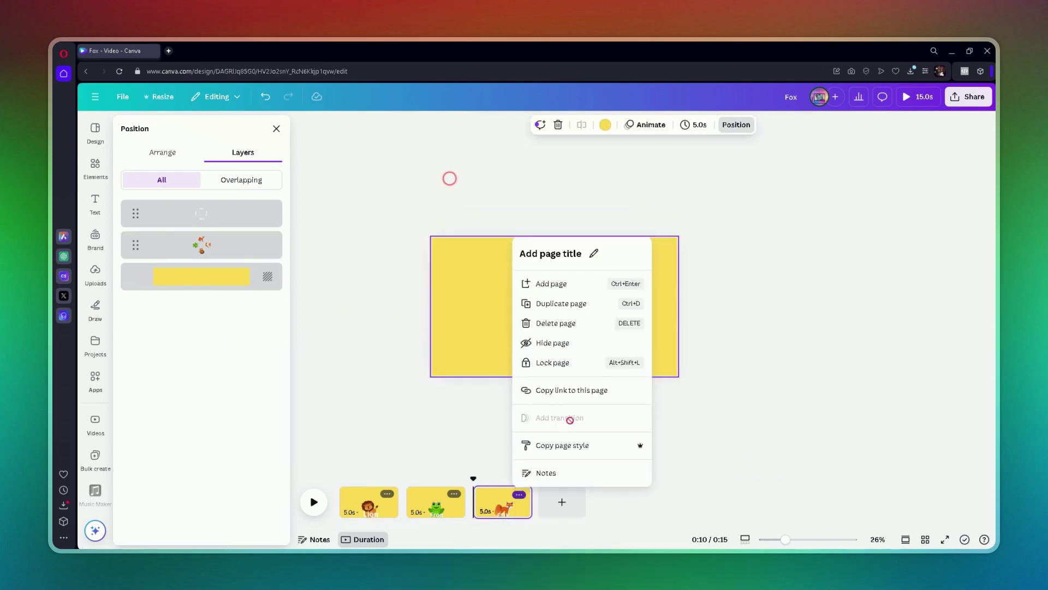
left_click(575, 305)
left_click(557, 509)
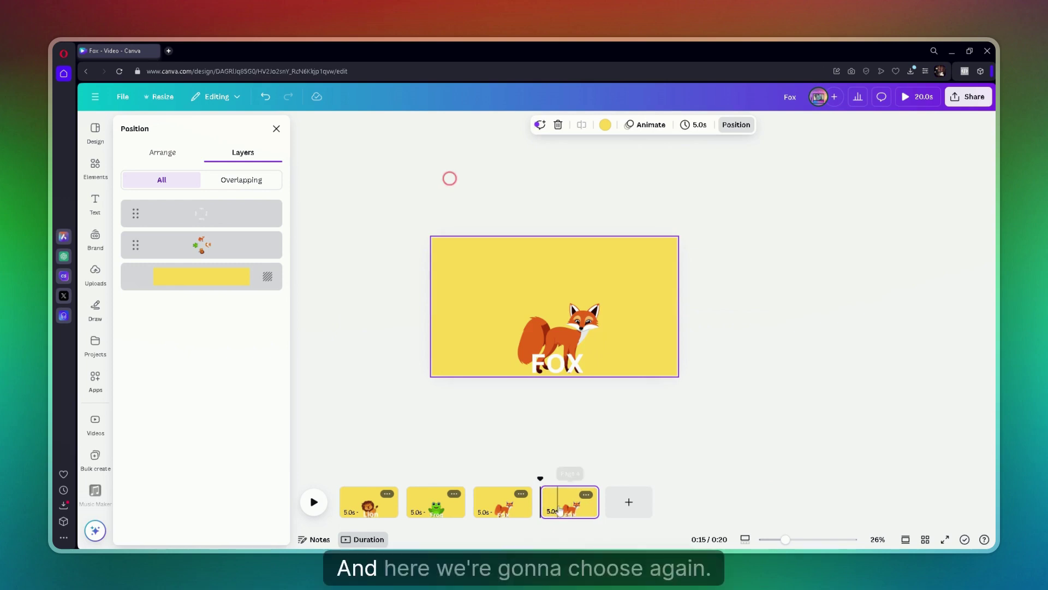
left_click(233, 243)
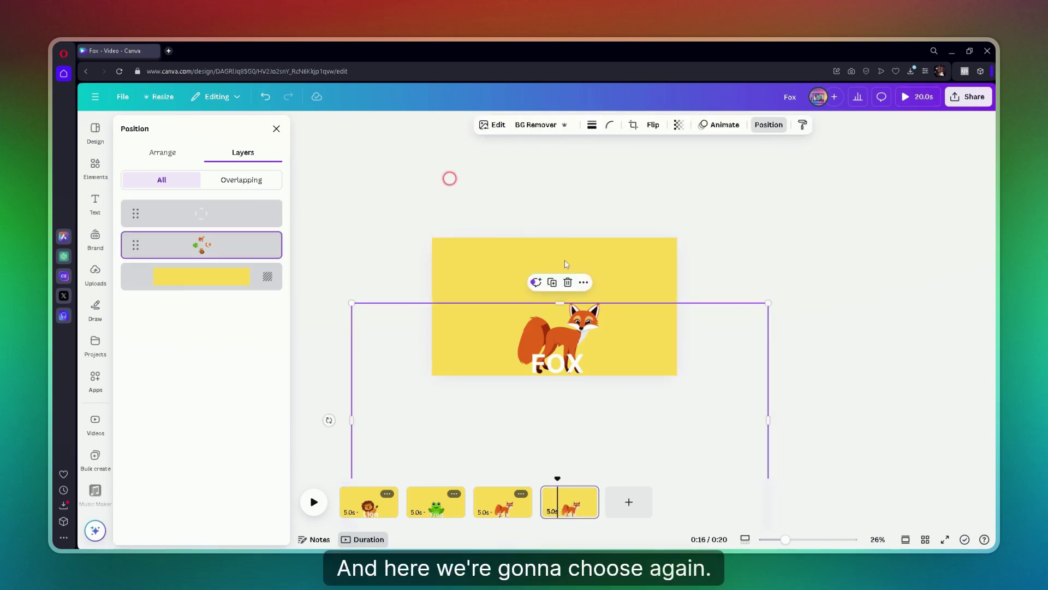
left_click_drag(329, 420, 577, 523)
left_click(232, 228)
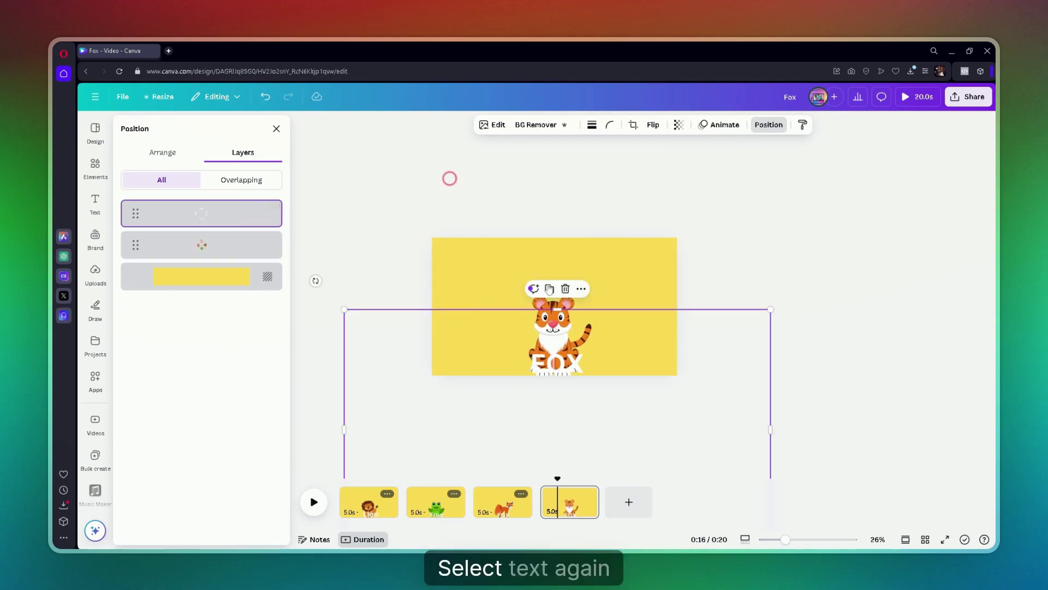
left_click_drag(316, 280, 654, 275)
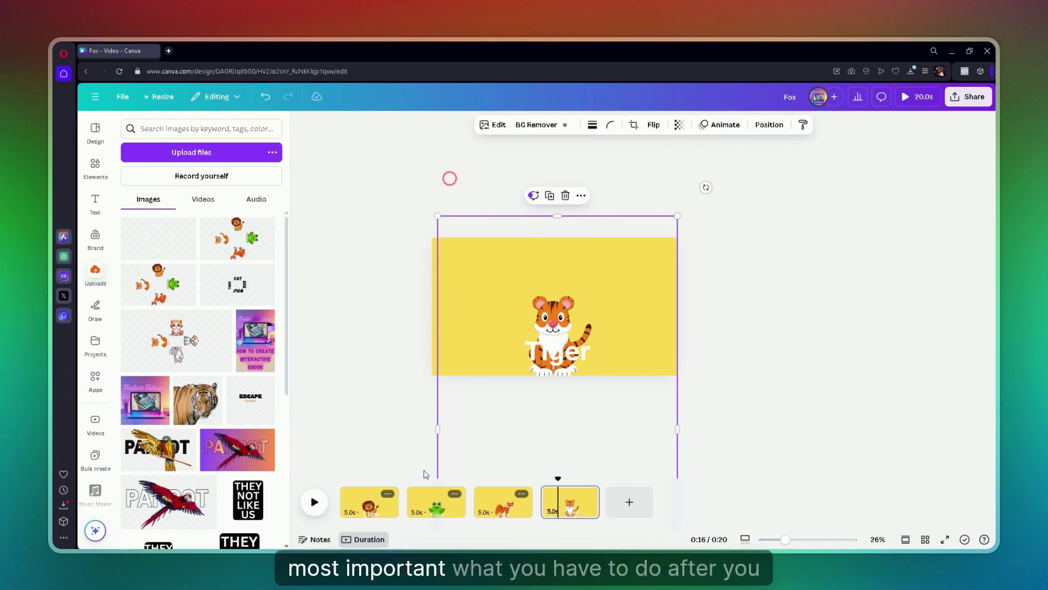
- Add a Match & Move transition of 2.5 seconds between the lion and frog pages and apply it between all pages
mouse_move(408, 511)
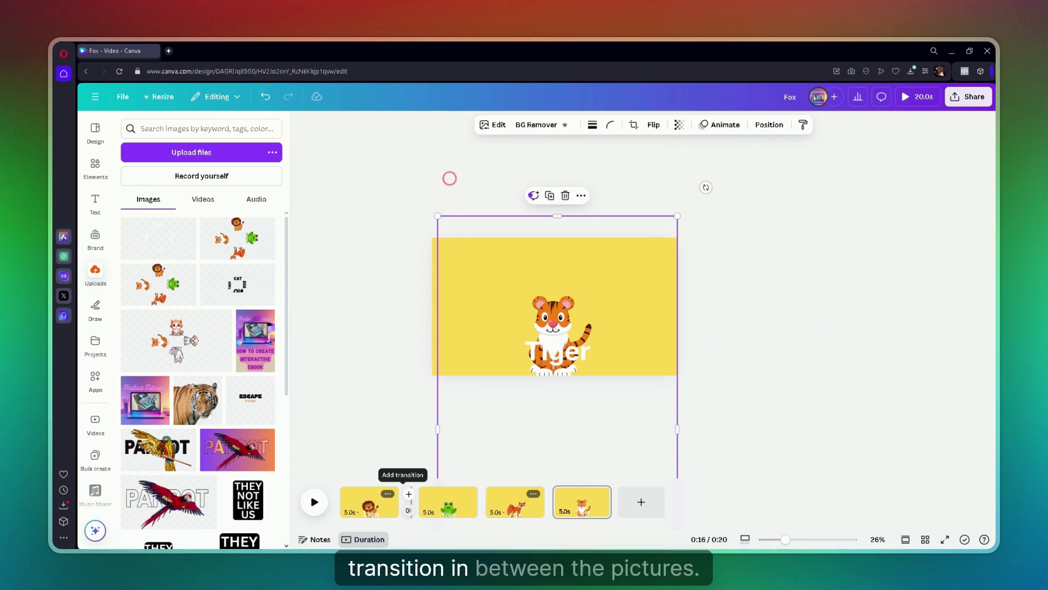
left_click(409, 497)
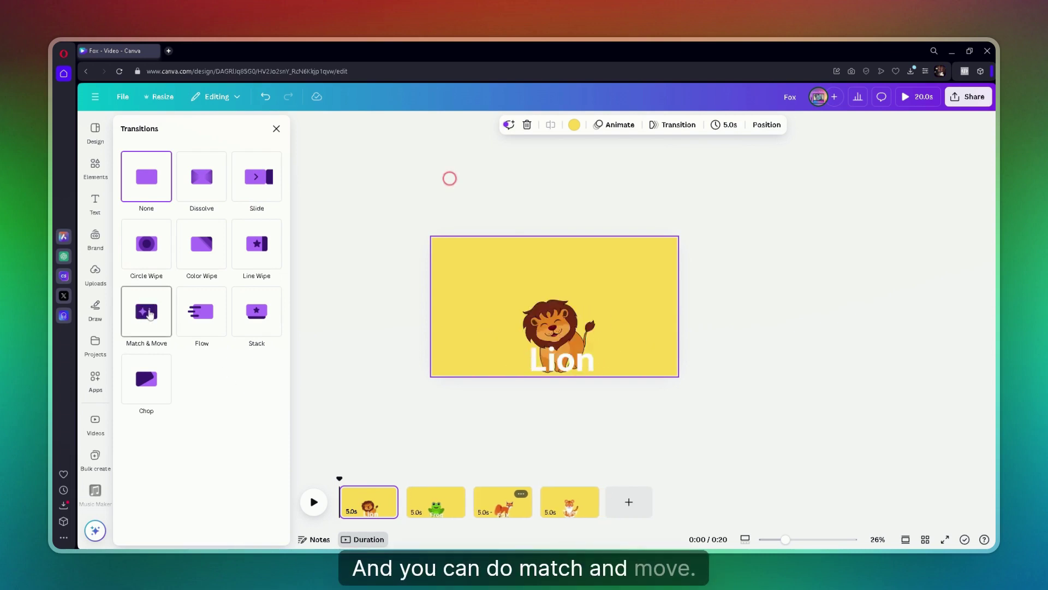
left_click(147, 310)
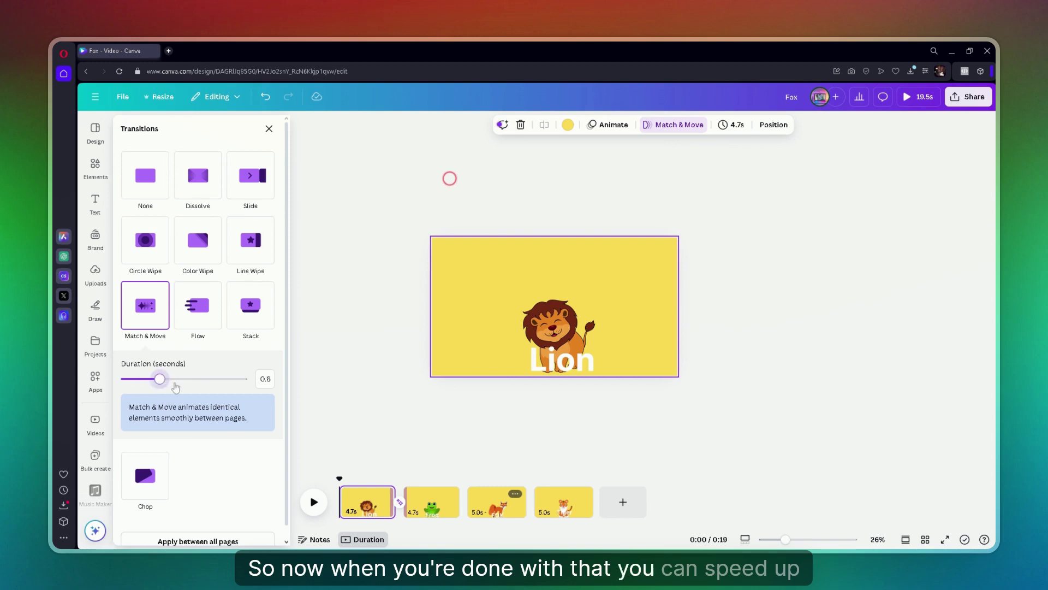
scroll(235, 445, "down", 1)
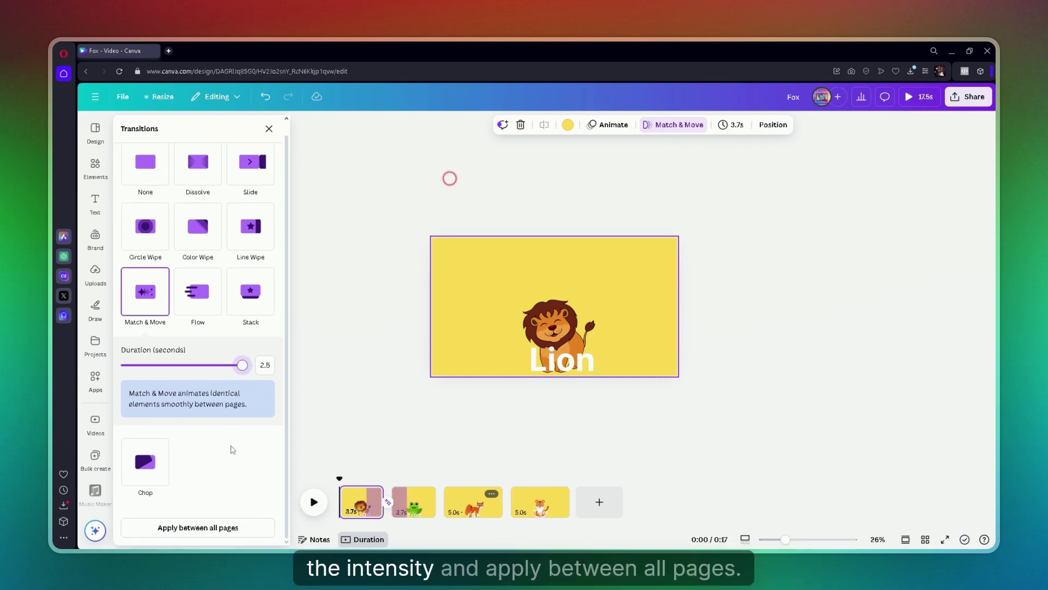
left_click(209, 532)
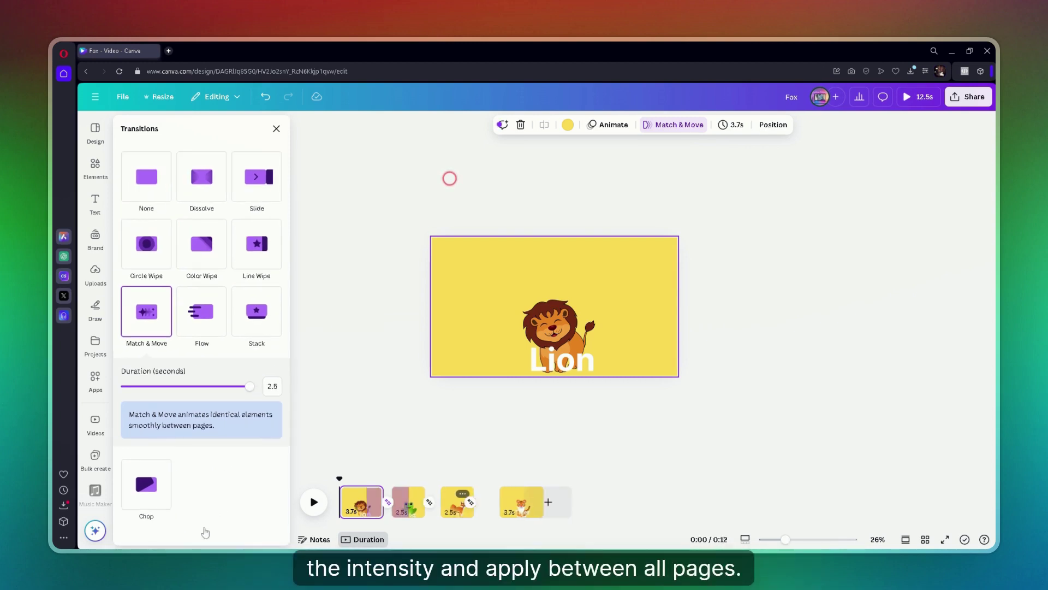